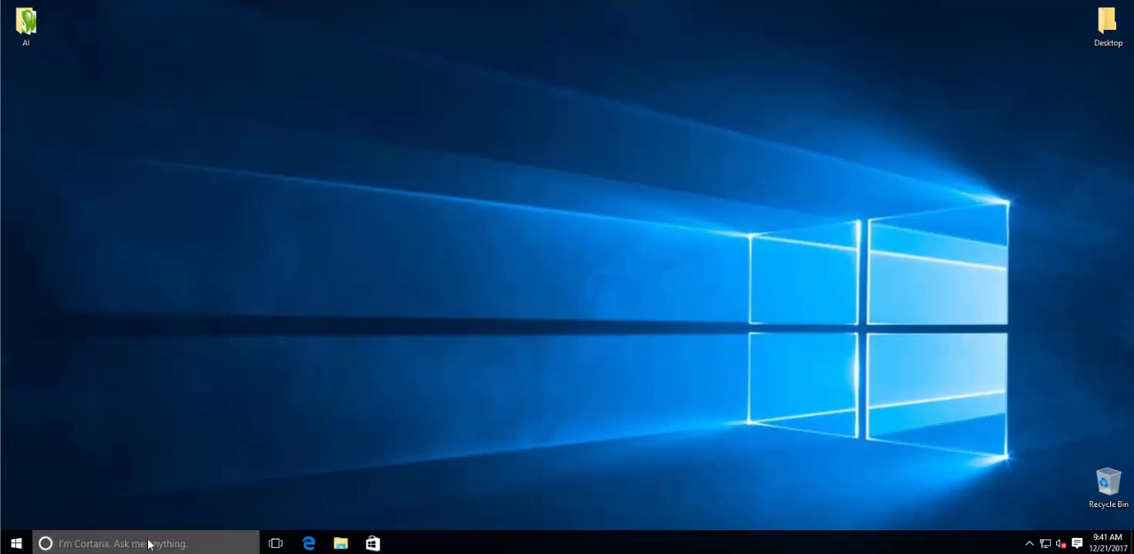
Step: Search Windows for "firewall" and open the Windows Firewall control panel
left_click(182, 544)
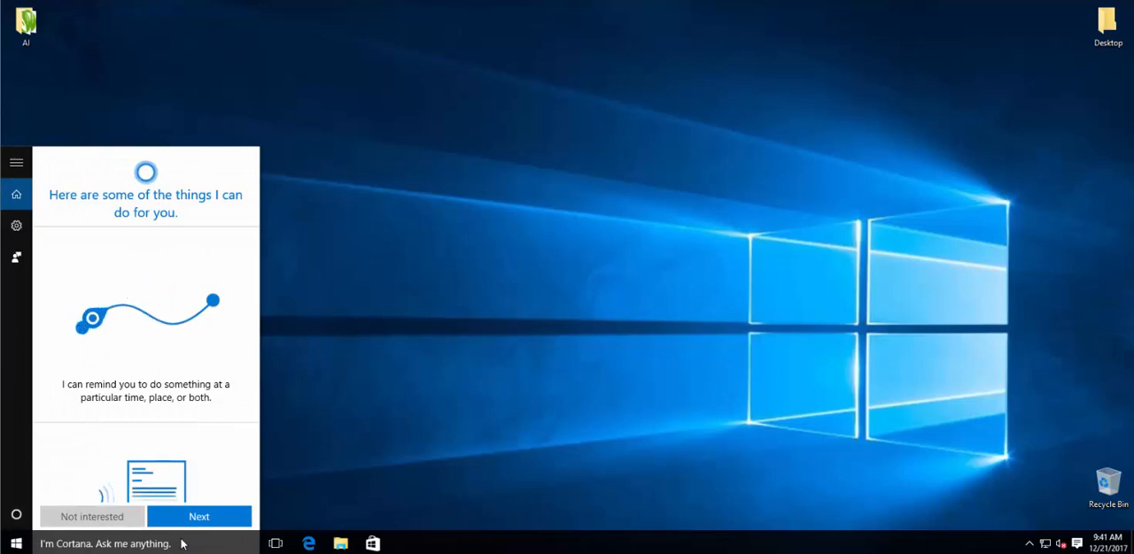
type("fir")
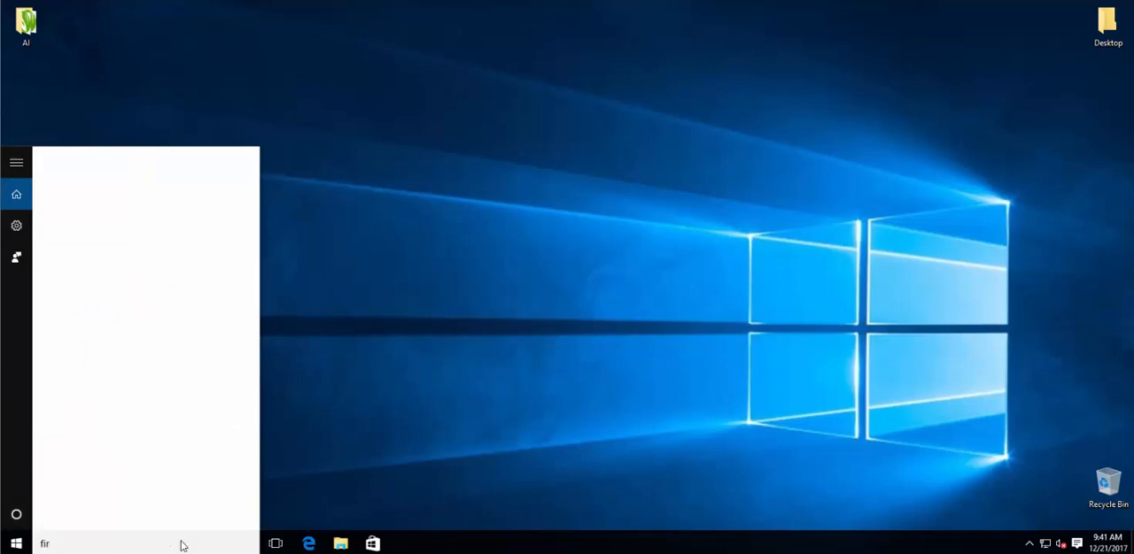
type("ewall")
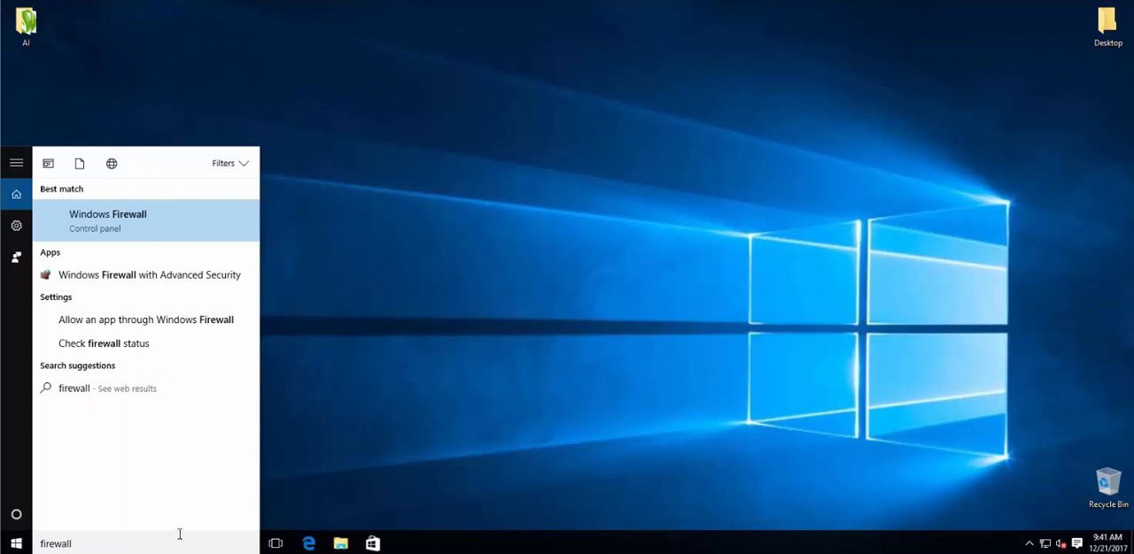
left_click(102, 230)
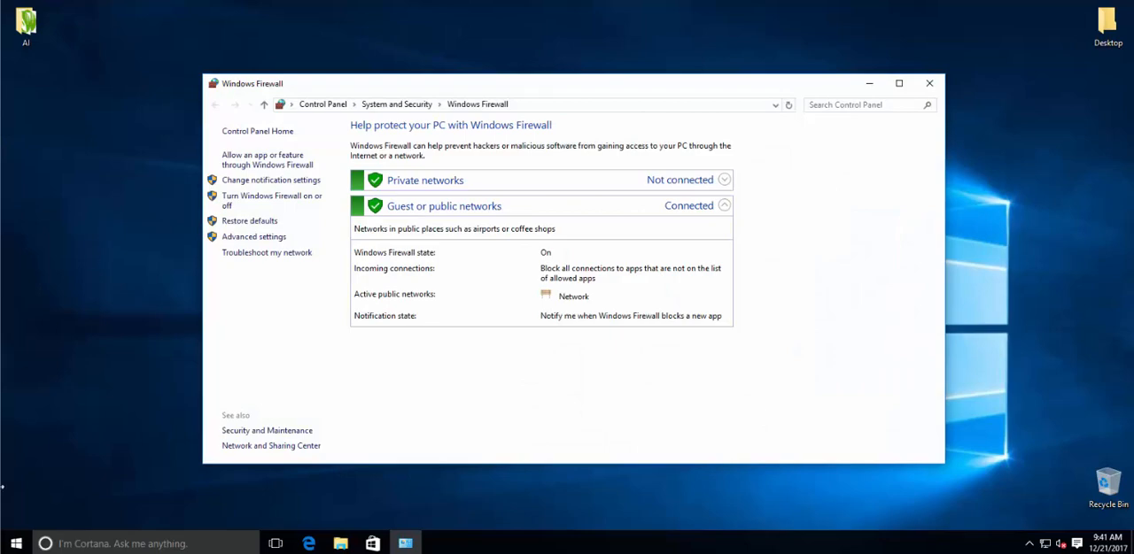
left_click(16, 542)
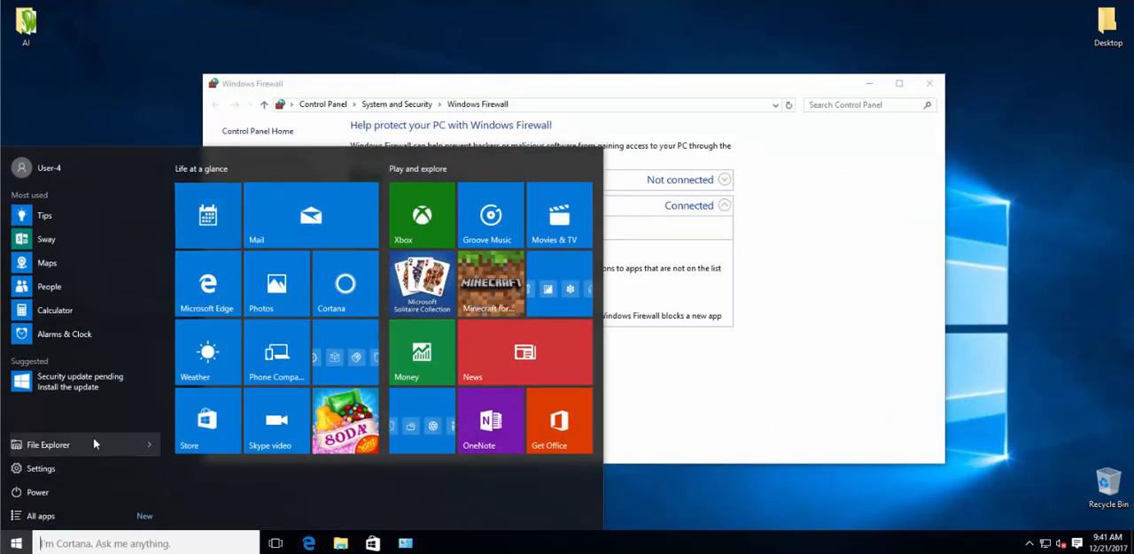
left_click(151, 452)
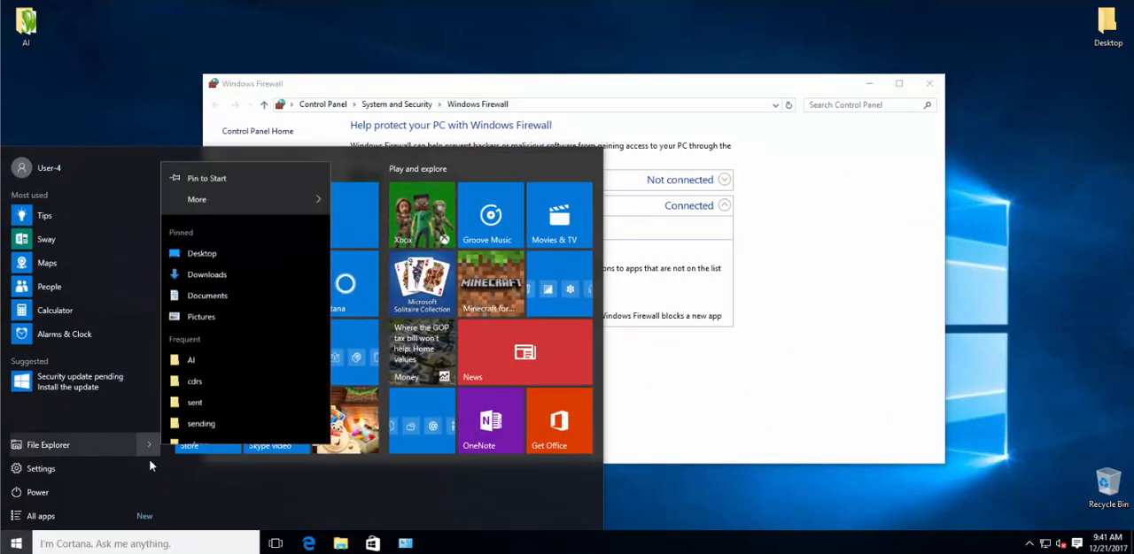
left_click(16, 543)
left_click(15, 544)
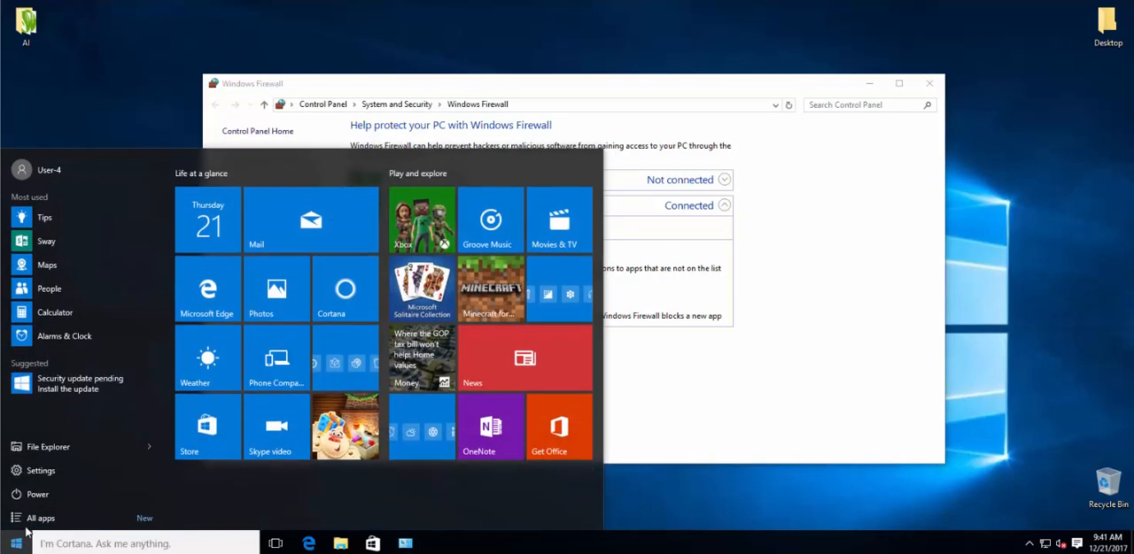
left_click(632, 425)
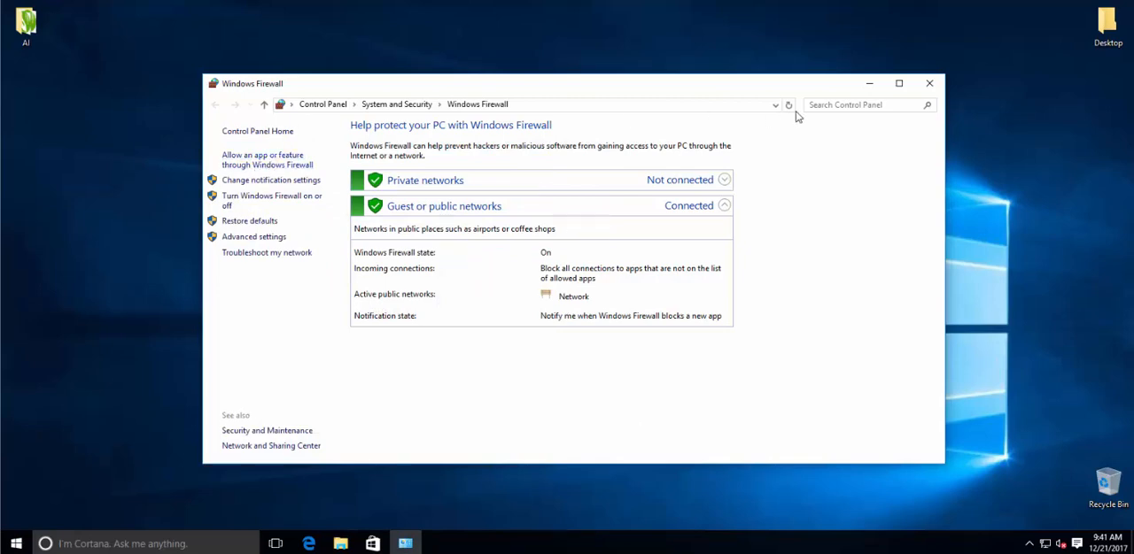
Step: Open the list of apps allowed through Windows Firewall and locate the CorelDRAW X8 and Corel PHOTO-PAINT X8 entries
left_click(250, 158)
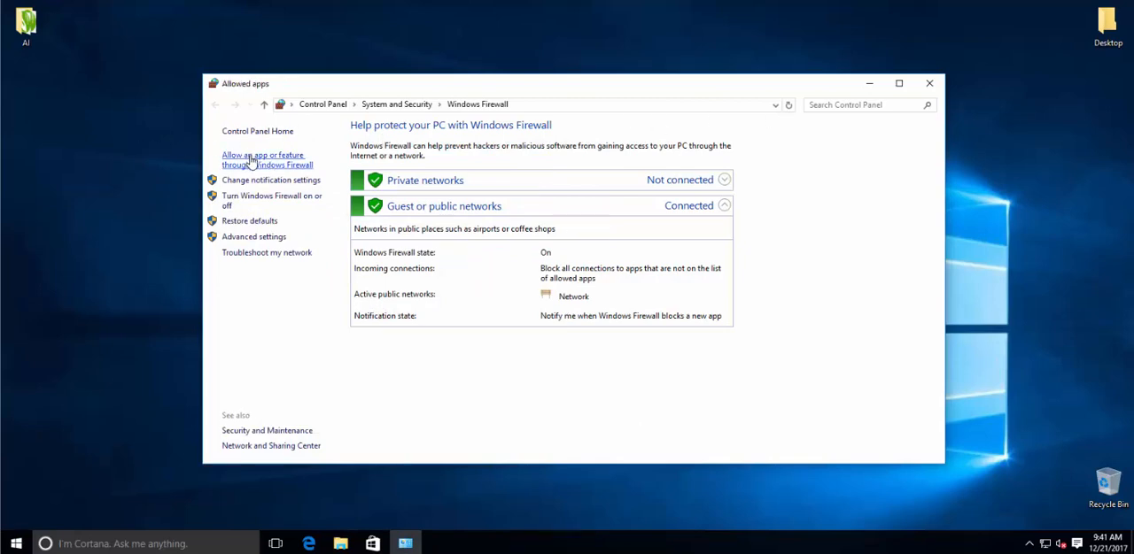
left_click(215, 106)
left_click(277, 163)
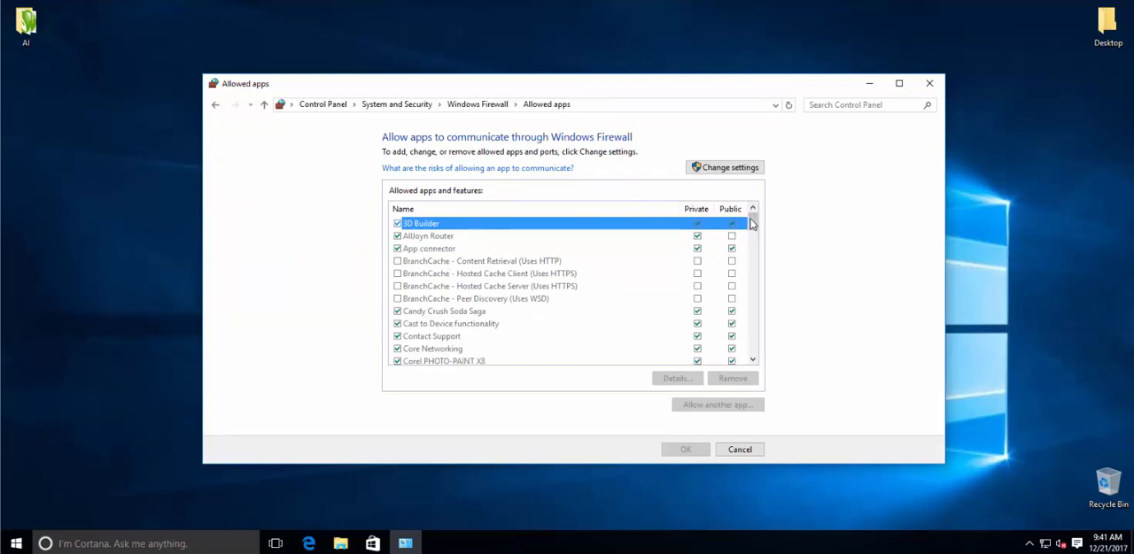
left_click_drag(753, 227, 756, 235)
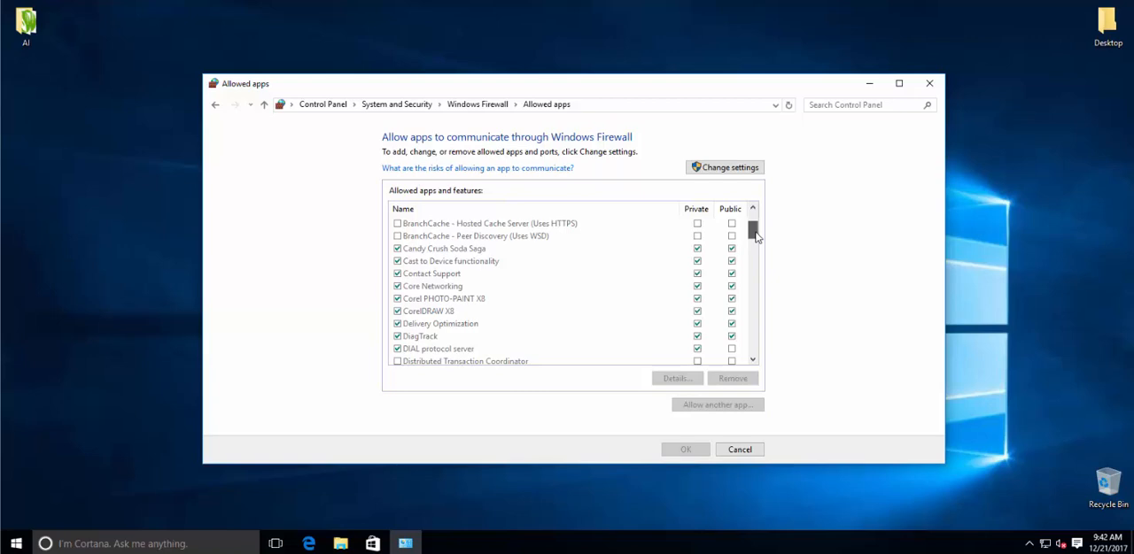
mouse_move(755, 235)
left_mouse_down()
mouse_move(756, 277)
mouse_move(752, 222)
mouse_move(747, 232)
left_mouse_up()
left_click(746, 227)
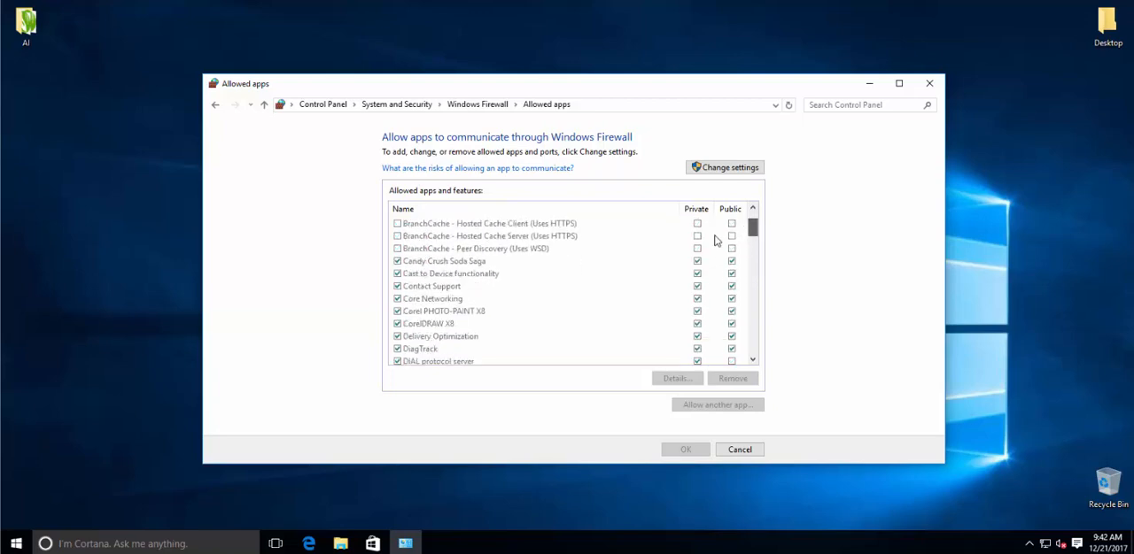
Step: Try to disallow CorelDRAW X8 and Corel PHOTO-PAINT X8 without unlocking the settings, and dismiss the properties dialog
left_click(399, 324)
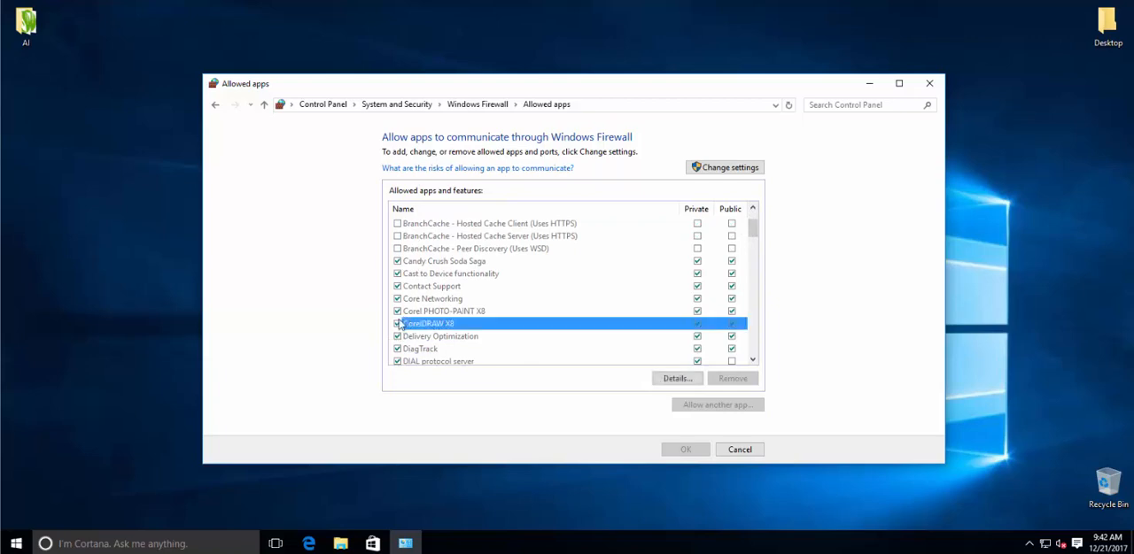
left_click(396, 312)
left_click(396, 325)
left_click(693, 315)
double_click(698, 316)
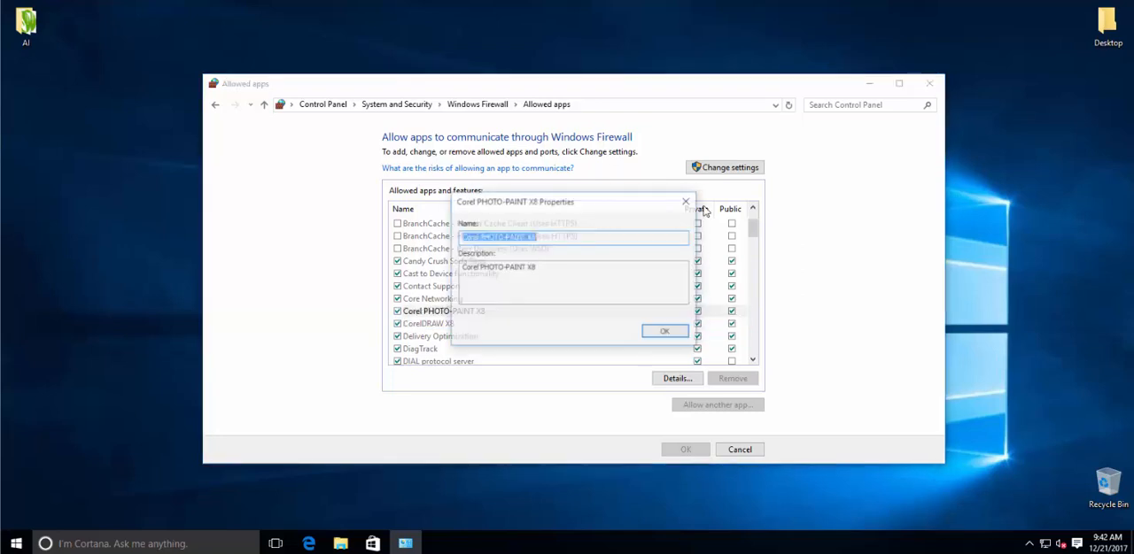
left_click(673, 338)
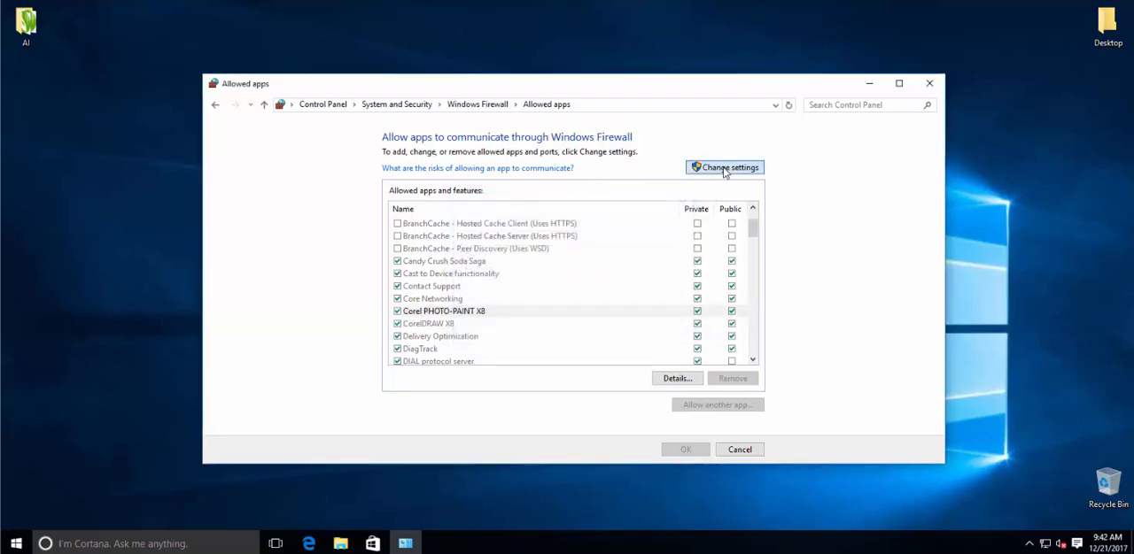
Step: Unlock the allowed apps settings and disallow Corel PHOTO-PAINT X8 and CorelDRAW X8
left_click(725, 167)
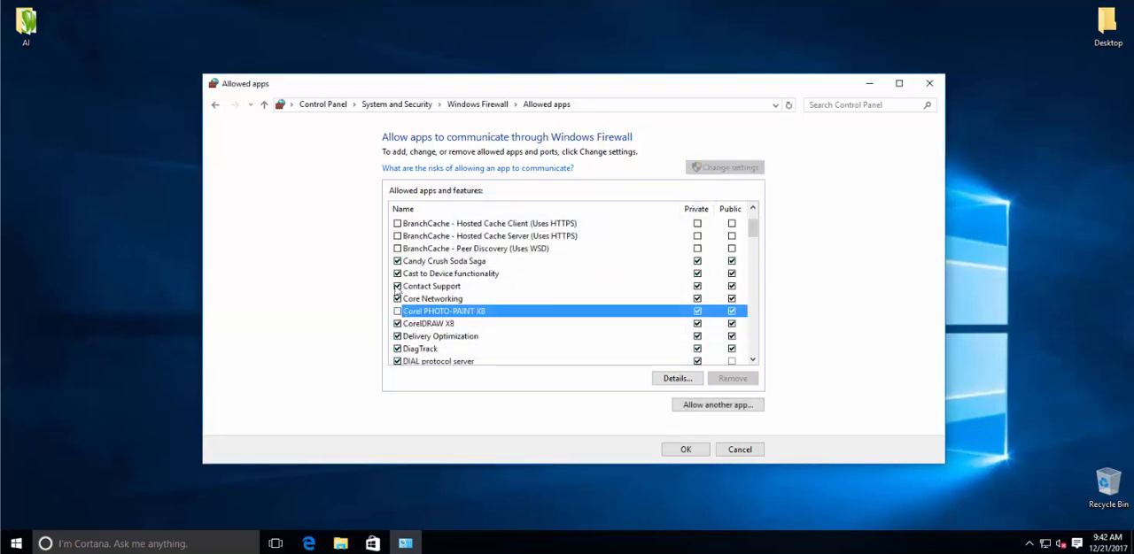
left_click(398, 325)
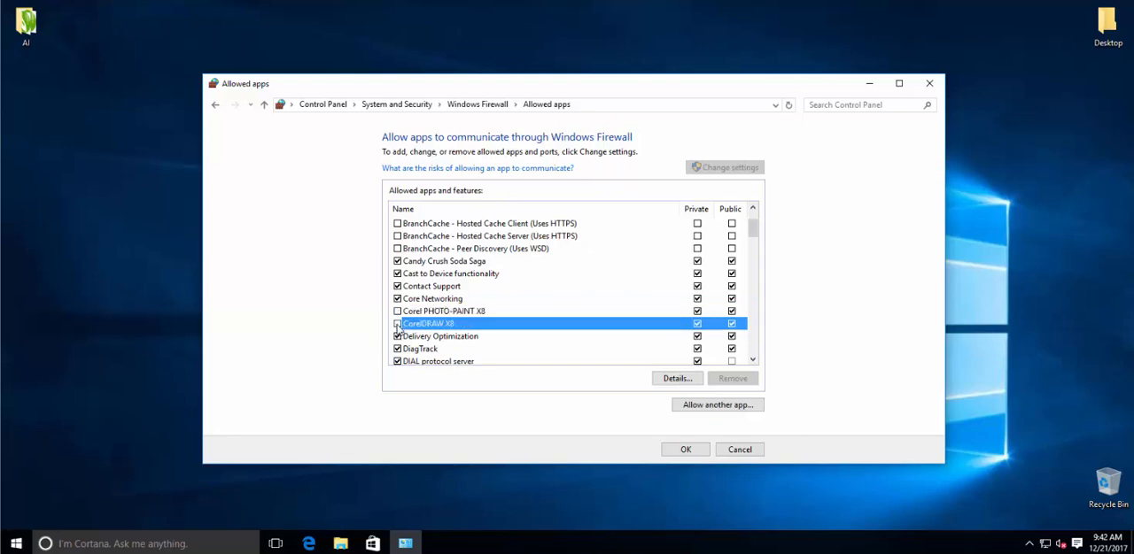
Step: Toggle the private and public network permissions of both Corel apps off and back on
left_click(697, 325)
left_click(698, 312)
left_click(733, 310)
left_click(733, 323)
left_click(733, 311)
left_click(735, 323)
left_click(697, 312)
left_click(697, 324)
left_click(412, 312)
left_click(413, 302)
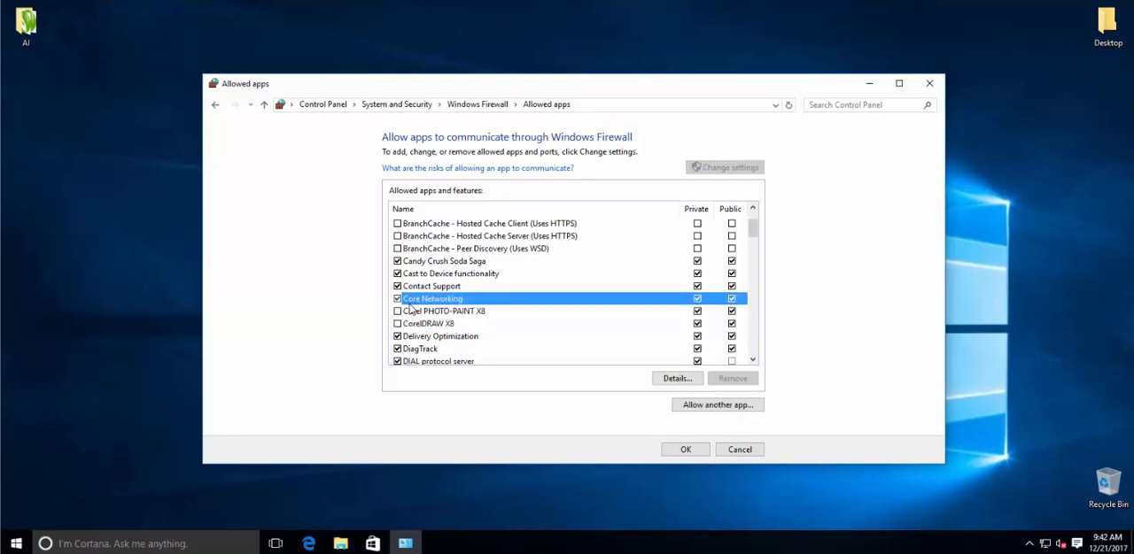
Step: Re-allow both Corel apps, then disallow Corel PHOTO-PAINT X8 and CorelDRAW X8 again and save the changes
left_click(397, 312)
left_click(398, 324)
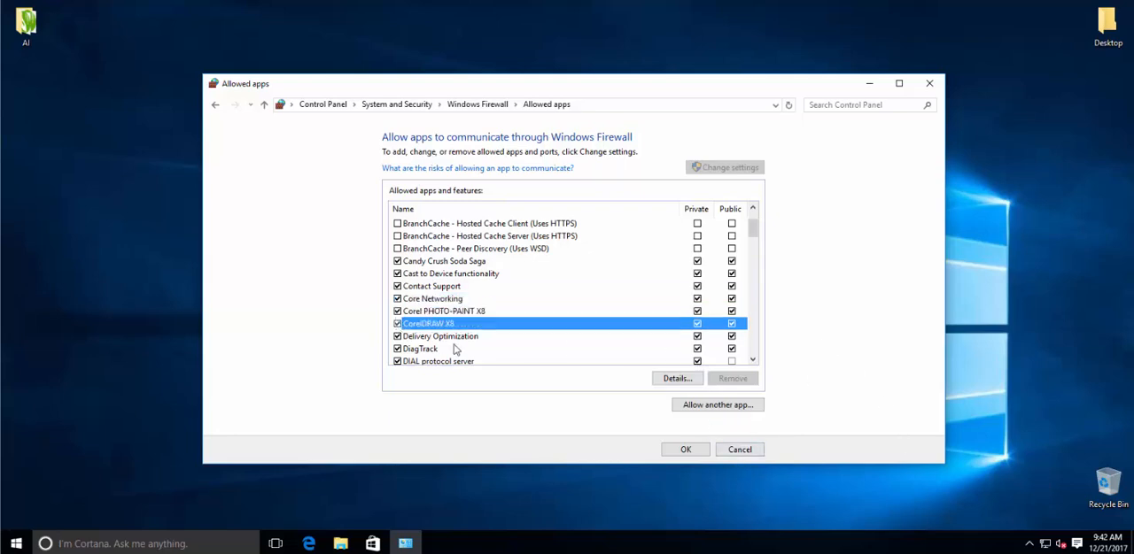
left_click(398, 312)
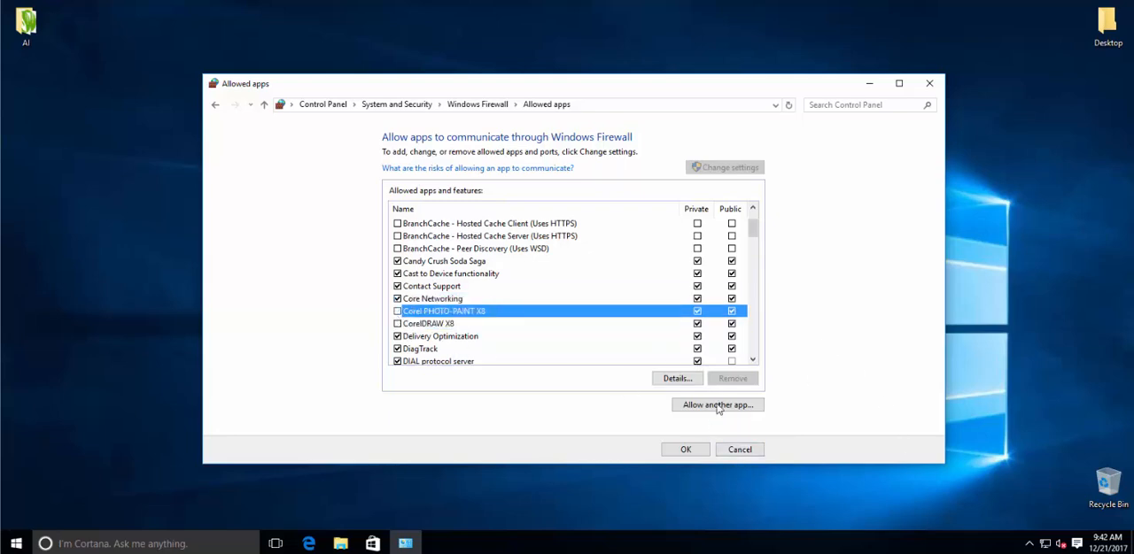
left_click(686, 449)
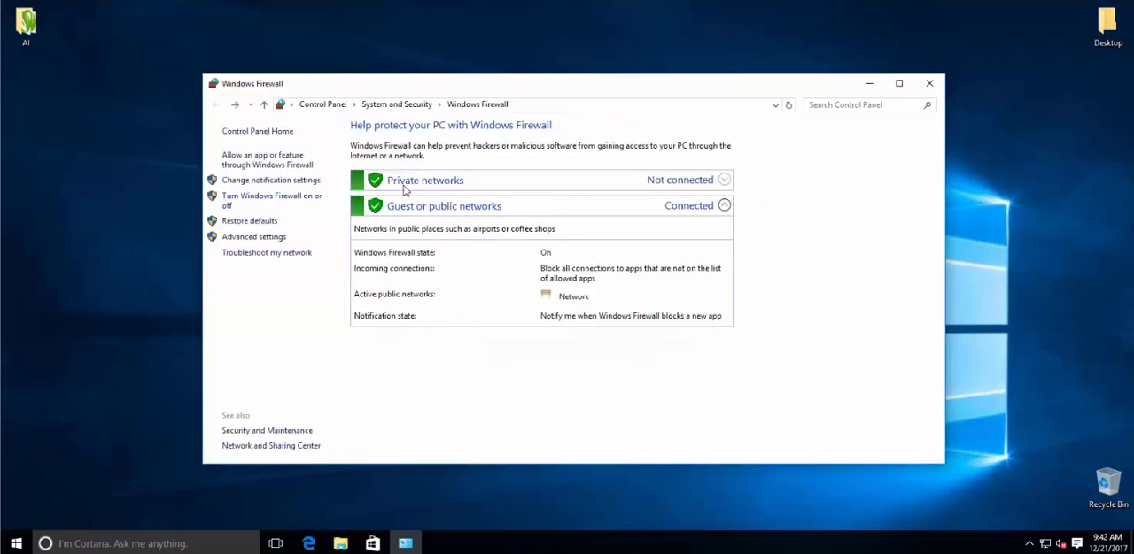
Step: Reopen the allowed apps list, check the Corel PHOTO-PAINT X8 and CorelDRAW X8 entries, and close the list
left_click(263, 161)
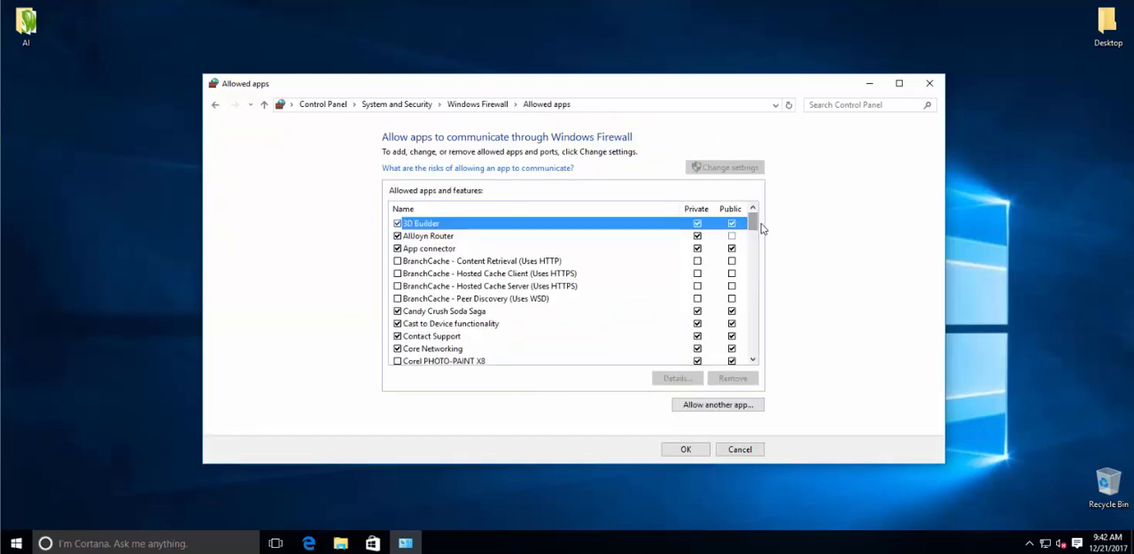
scroll(752, 228, "down", 2)
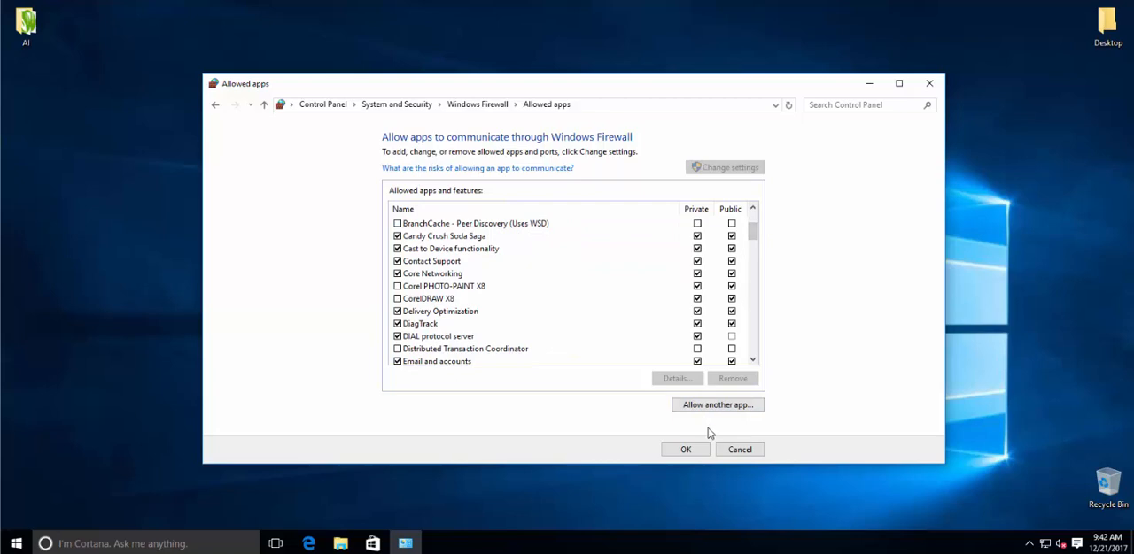
left_click(686, 449)
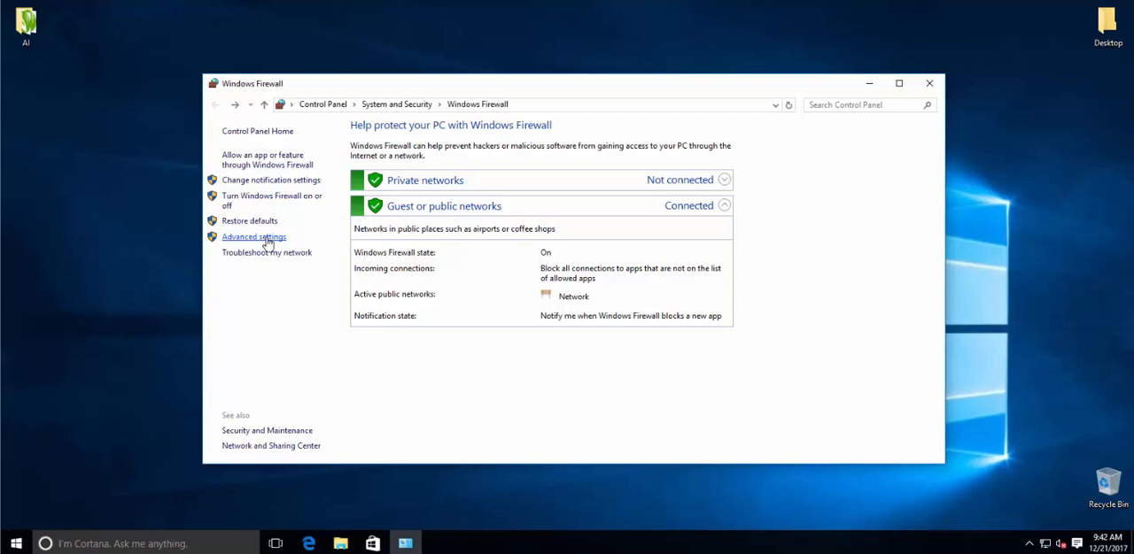
Step: Open the firewall's advanced settings and move the new window toward the middle of the desktop
left_click(268, 238)
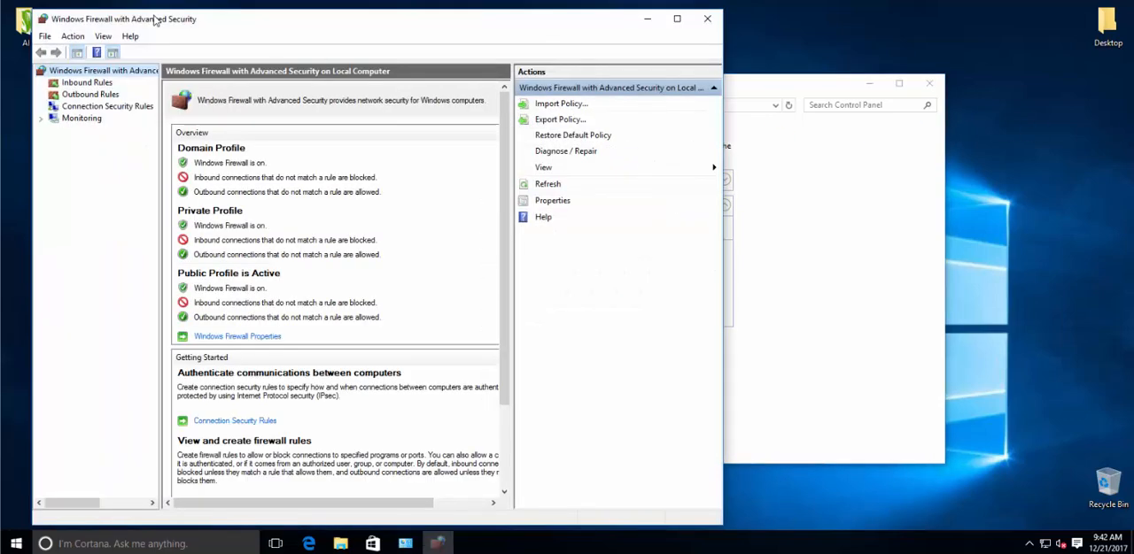
left_click_drag(152, 16, 306, 16)
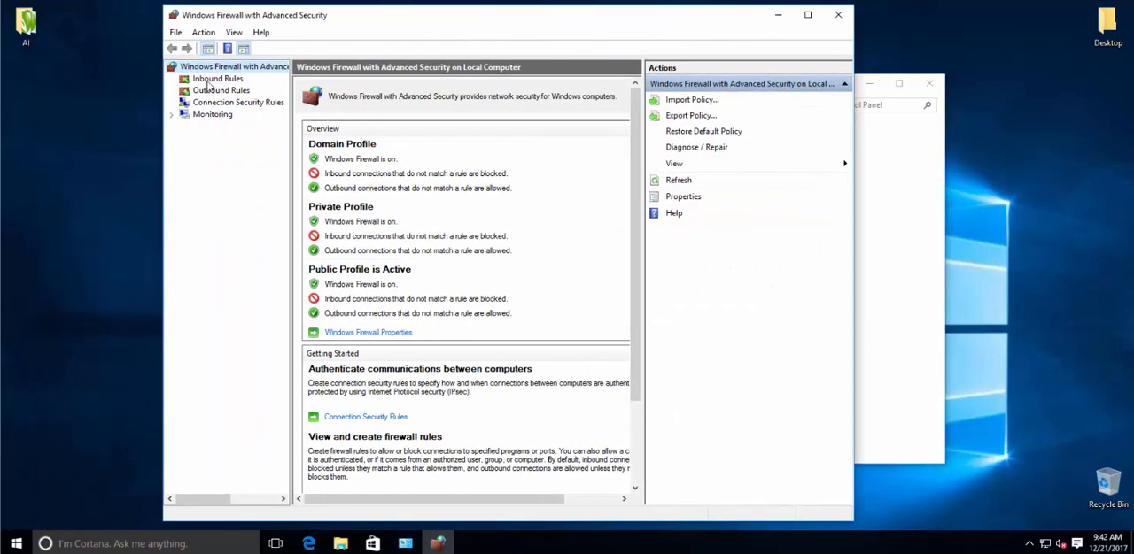
right_click(209, 80)
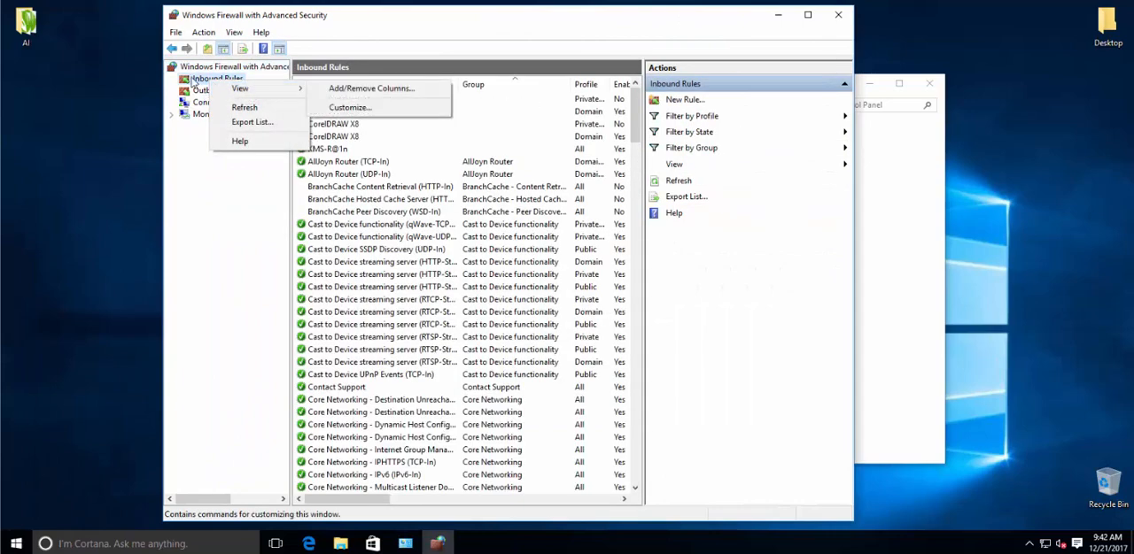
right_click(193, 81)
left_click(224, 84)
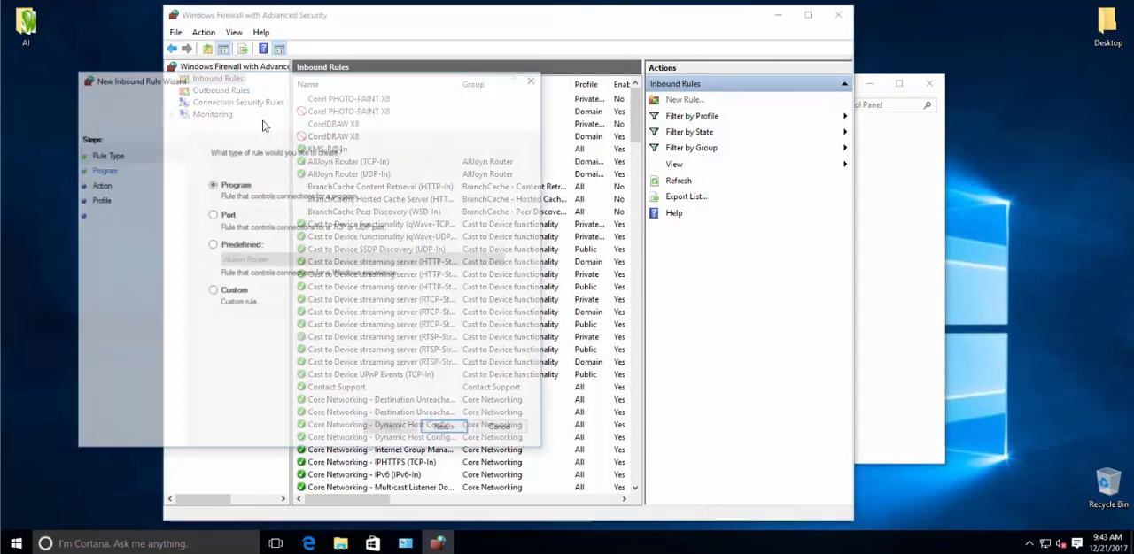
left_click_drag(342, 86, 1048, 197)
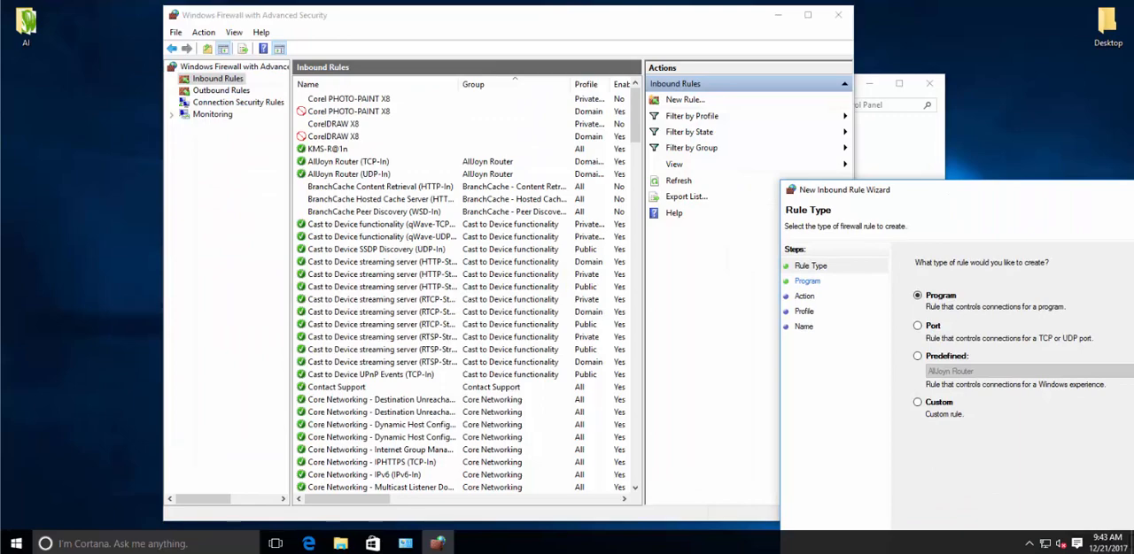
left_click_drag(856, 197, 530, 120)
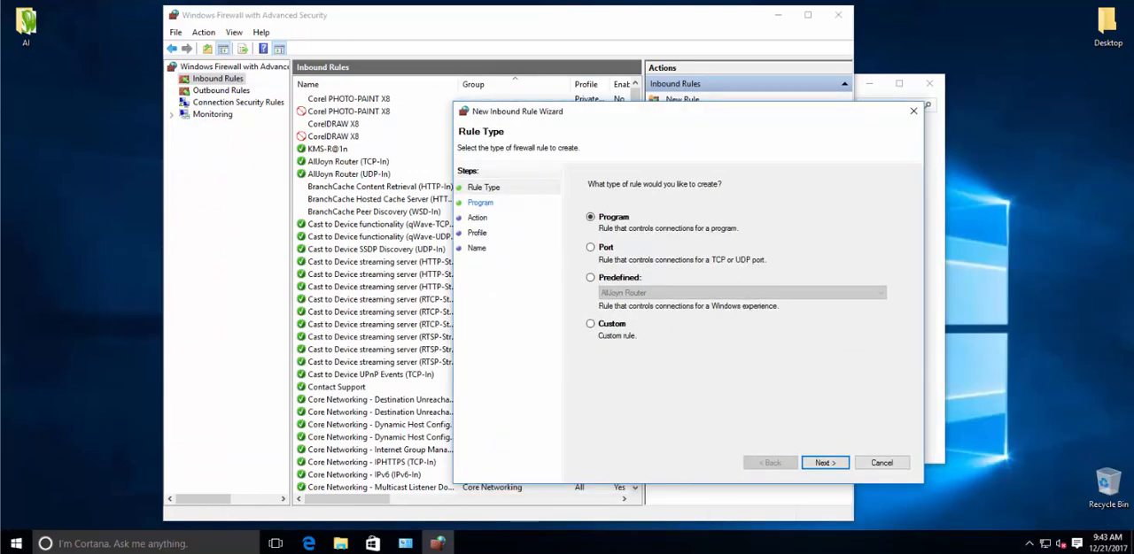
left_click(881, 462)
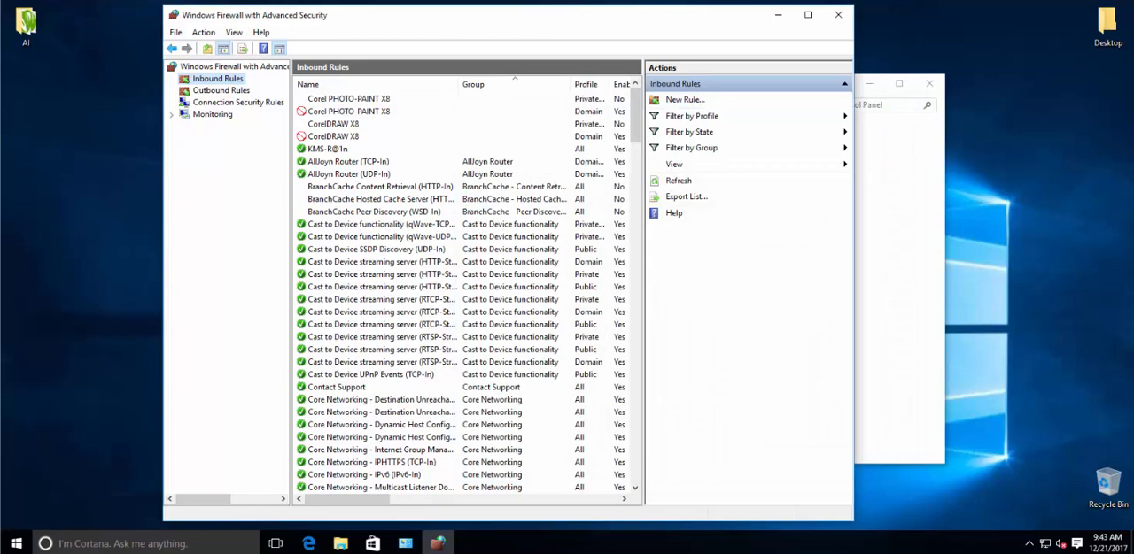
Step: Start a new outbound rule of type Program and advance to choosing the program path
left_click(221, 91)
left_click(217, 79)
right_click(230, 79)
left_click(213, 90)
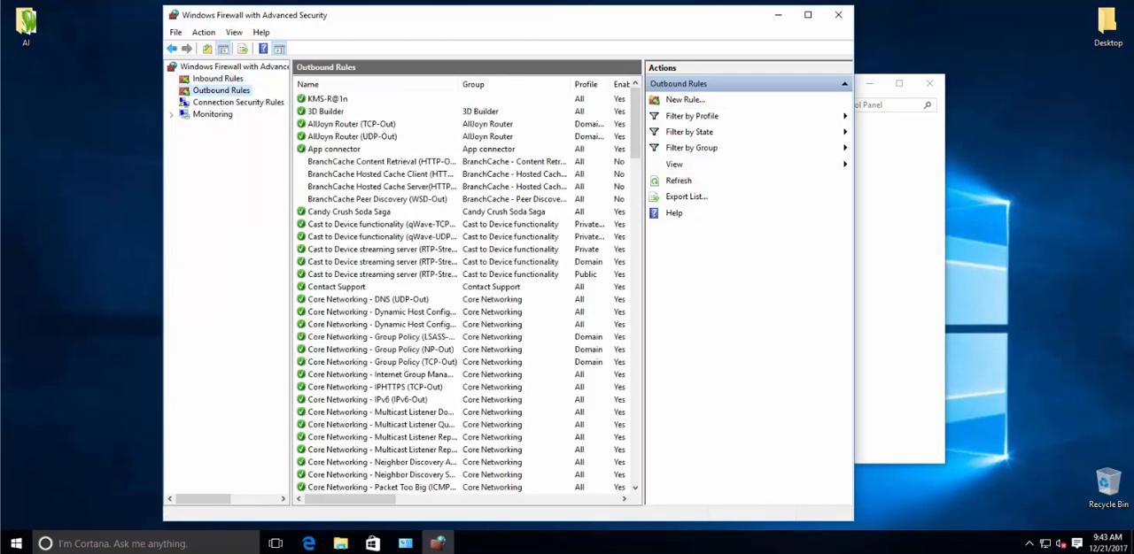
right_click(229, 92)
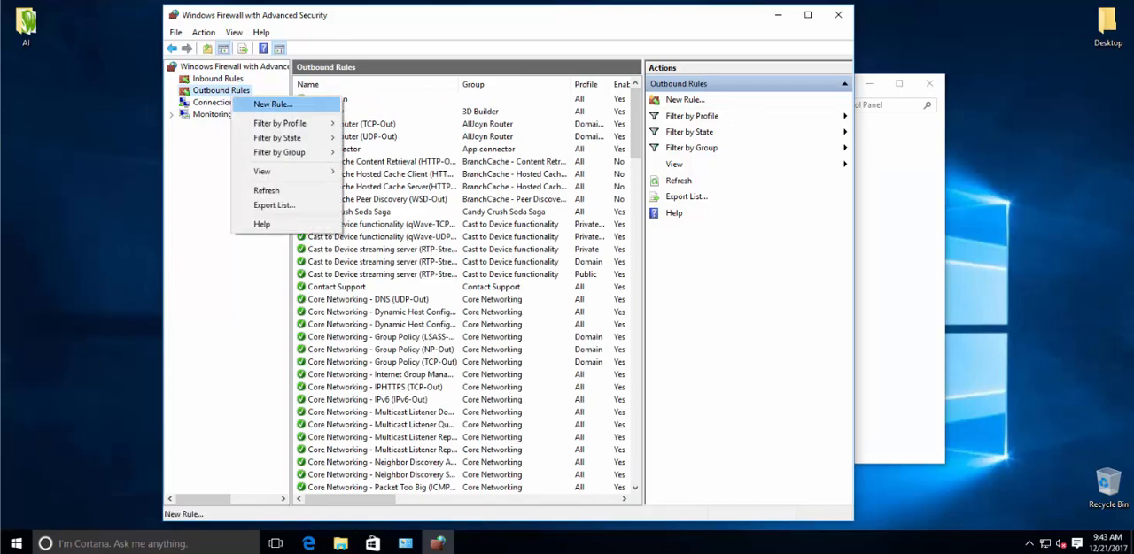
left_click(257, 104)
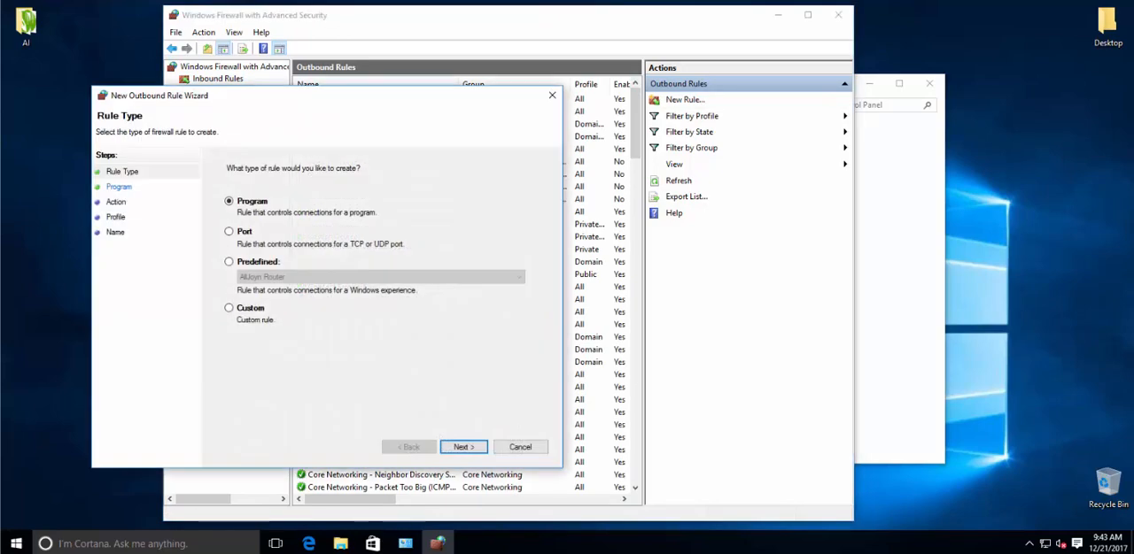
left_click(463, 447)
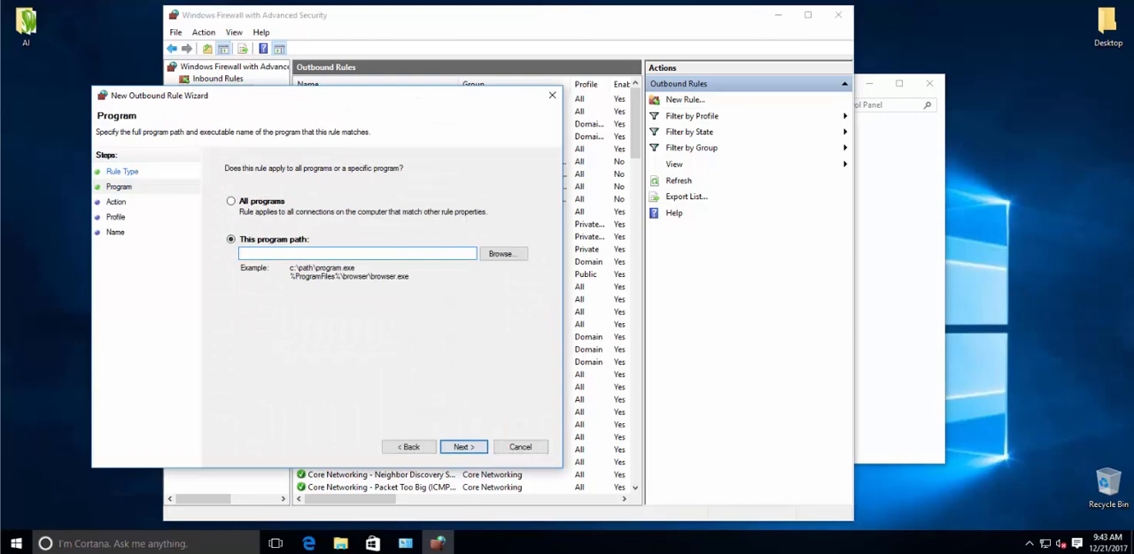
Step: Set the rule's program path to CorelDRW in Program Files\Corel\CorelDRAW Graphics Suite X8\Programs and advance to the Action page
left_click(503, 254)
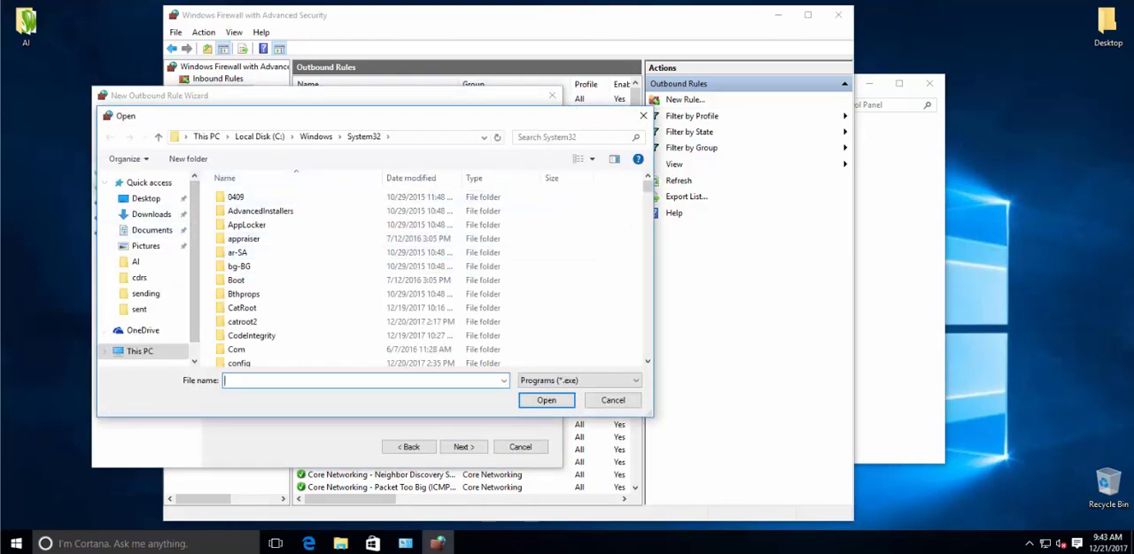
left_click(259, 136)
double_click(251, 210)
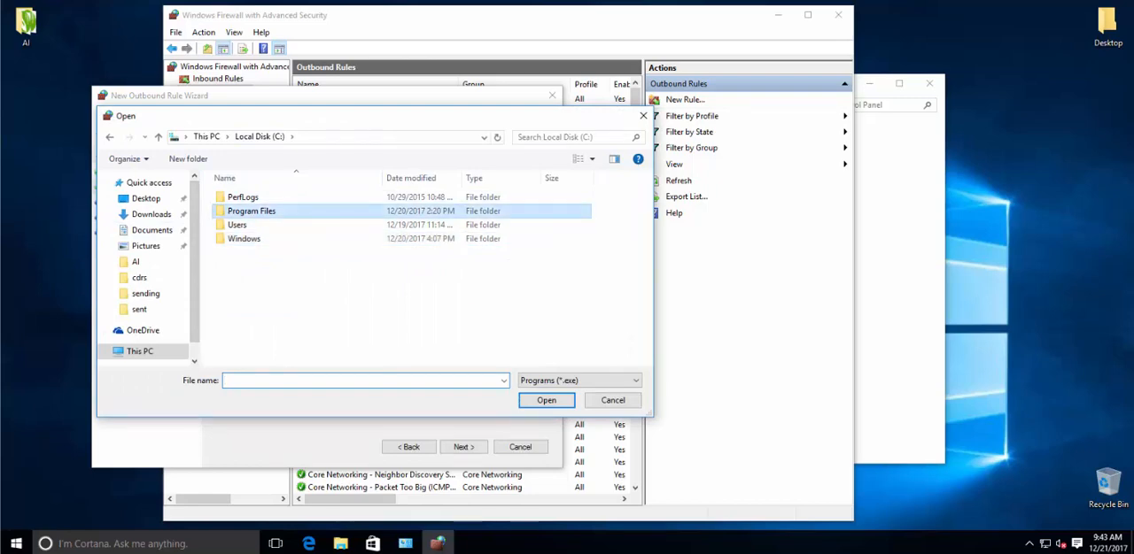
double_click(237, 225)
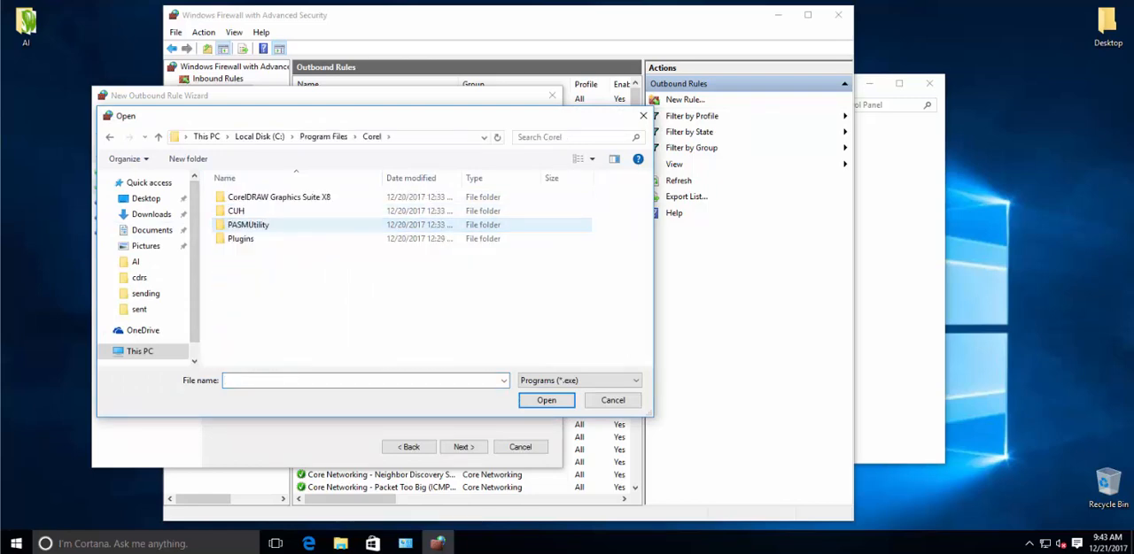
double_click(266, 197)
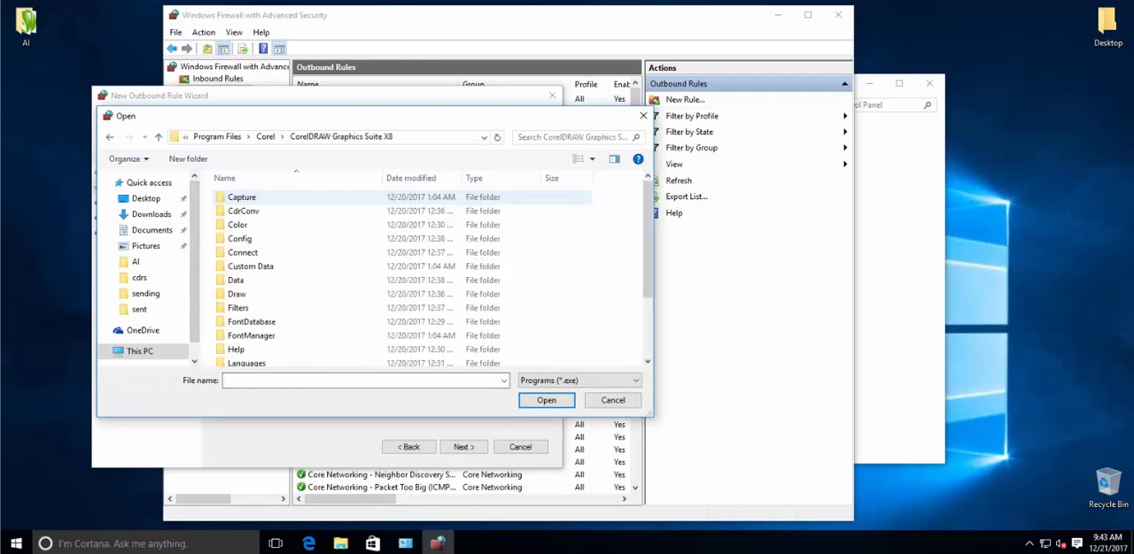
scroll(425, 274, "down", 2)
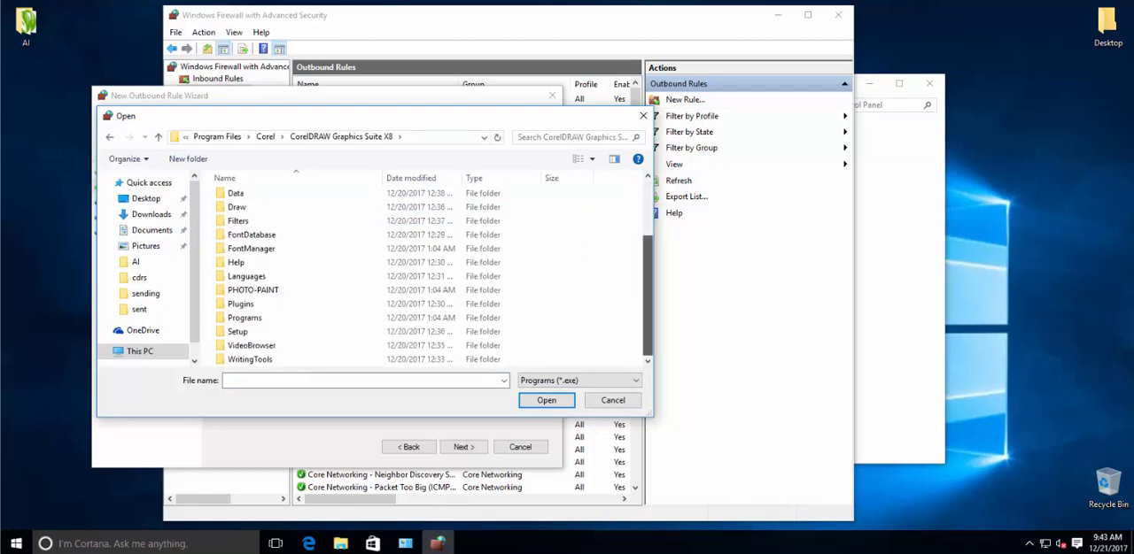
scroll(425, 274, "up", 2)
scroll(425, 275, "down", 2)
double_click(244, 318)
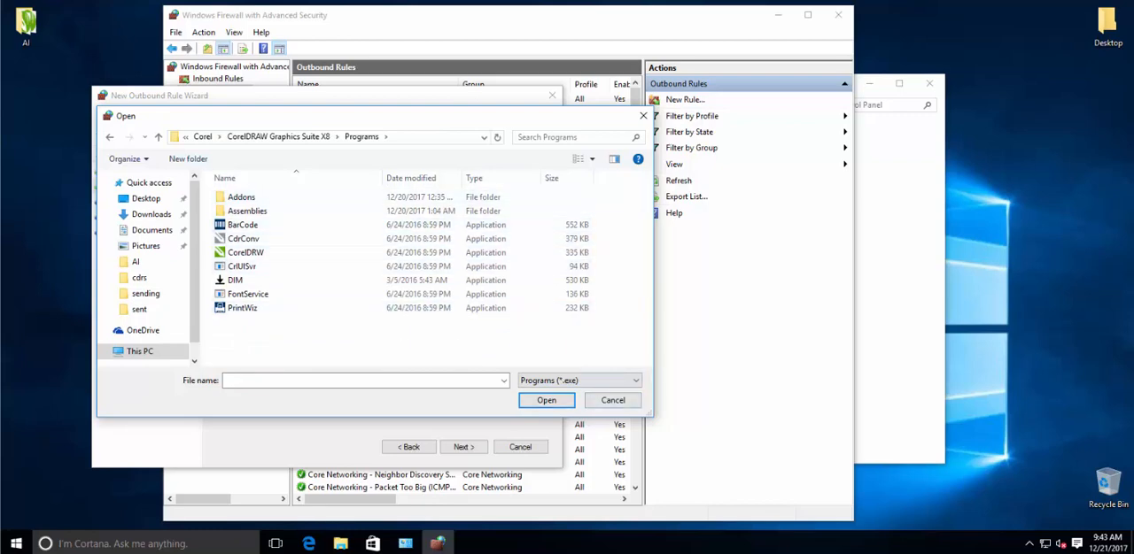
double_click(246, 253)
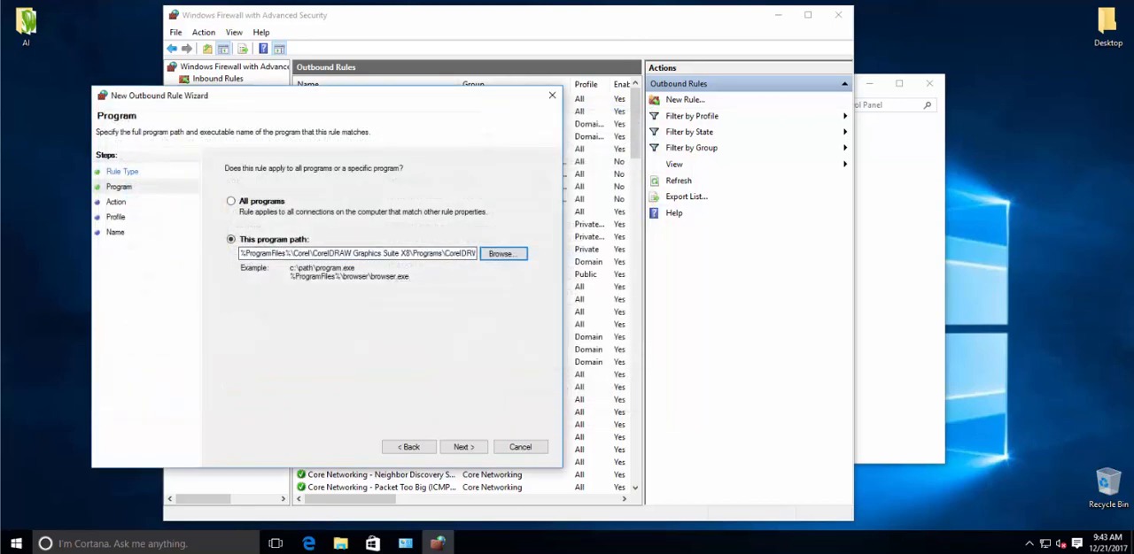
left_click(464, 447)
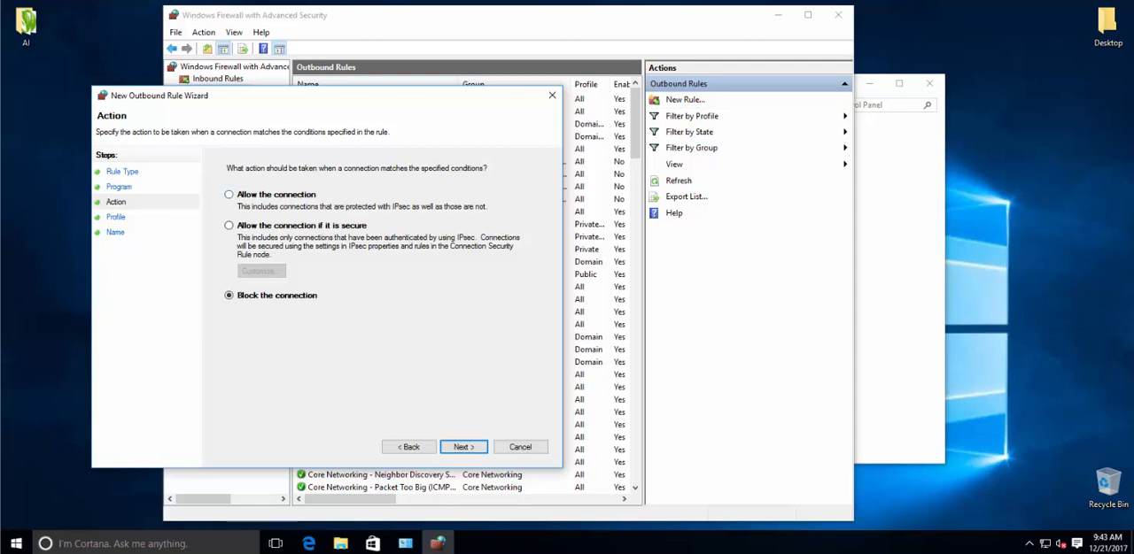
Step: Go back in the wizard, change the program path to CdrConv in the Programs folder, and advance to the Action page
left_click(409, 447)
left_click(409, 448)
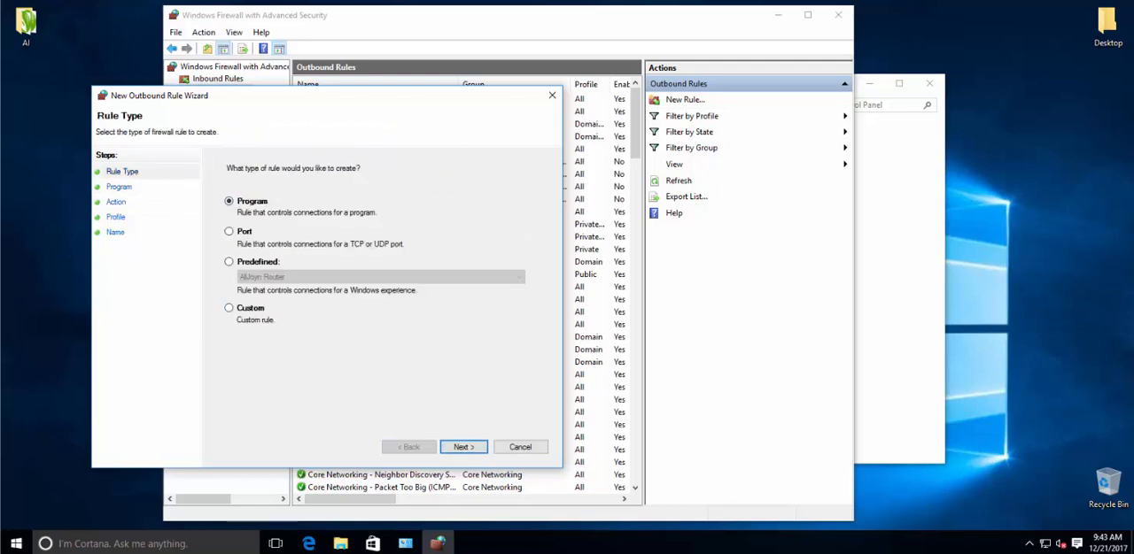
left_click(464, 447)
left_click(501, 254)
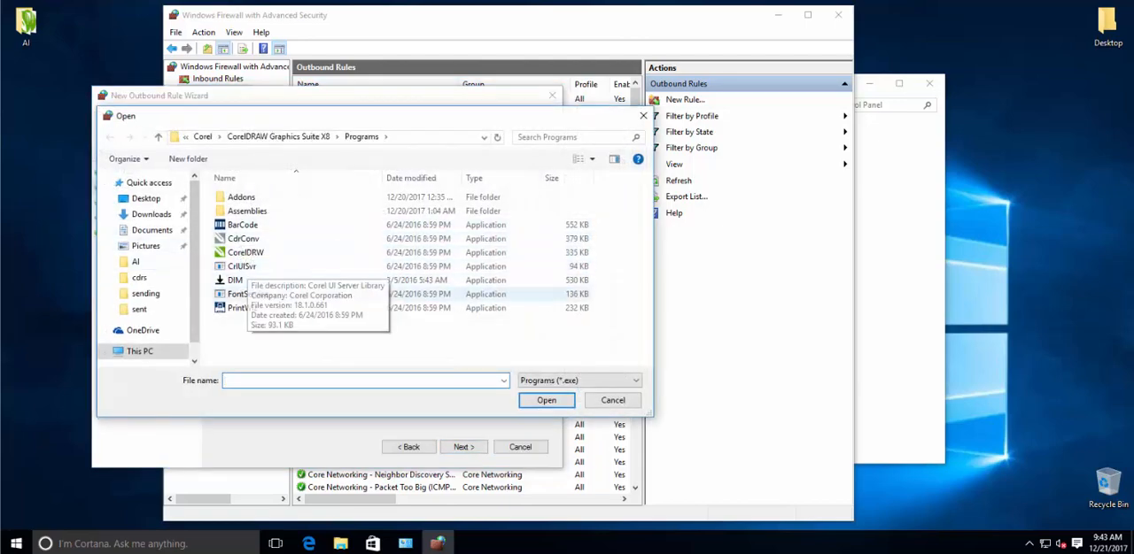
double_click(251, 239)
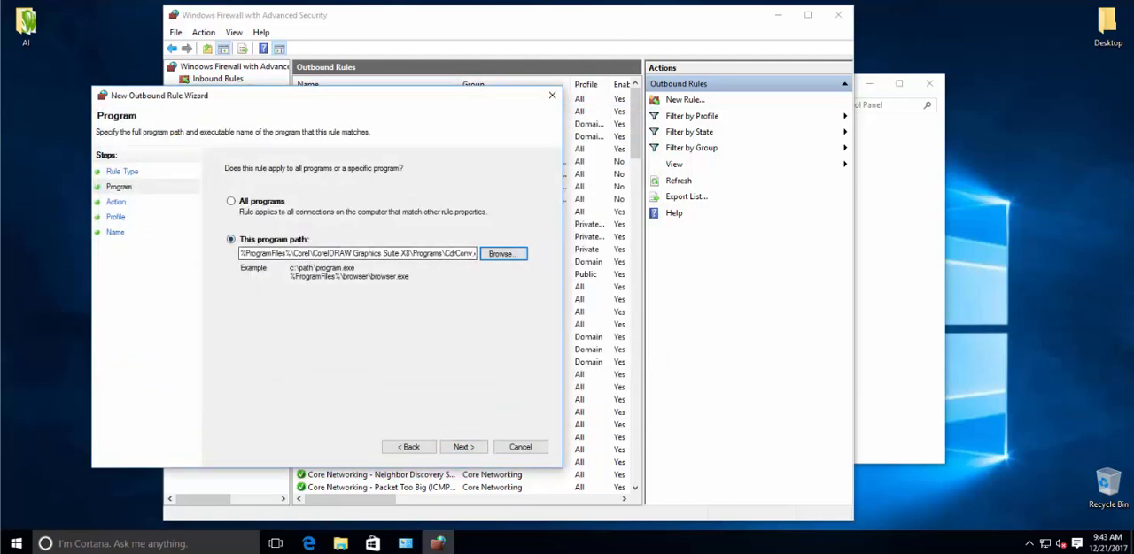
left_click(464, 448)
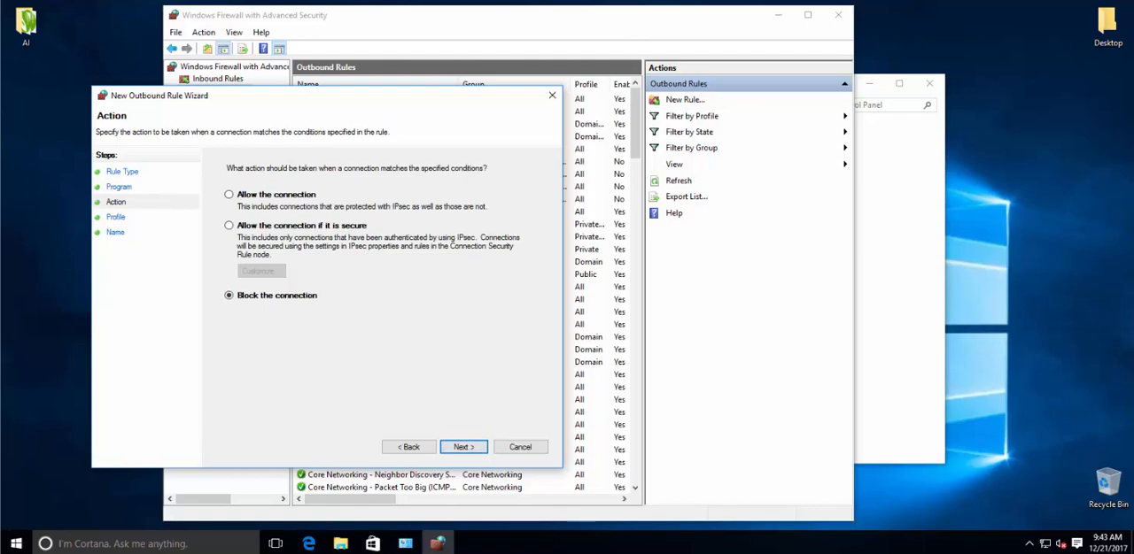
Step: Return to the Program page, change the path to Connect in the suite's Connect folder, and advance to the Action page
left_click(408, 447)
left_click(408, 447)
left_click(464, 448)
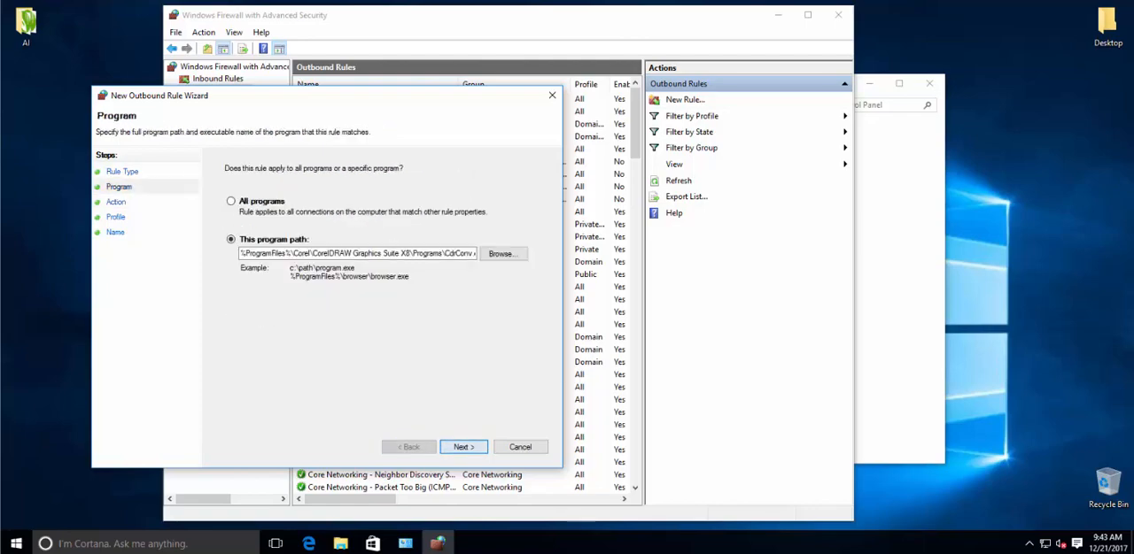
left_click(501, 254)
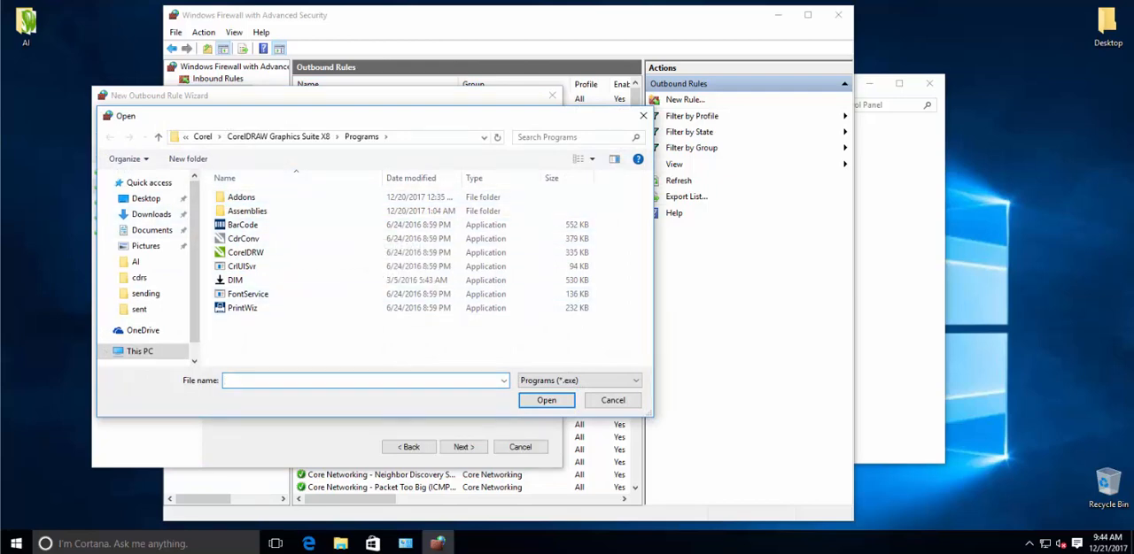
left_click(278, 137)
double_click(243, 207)
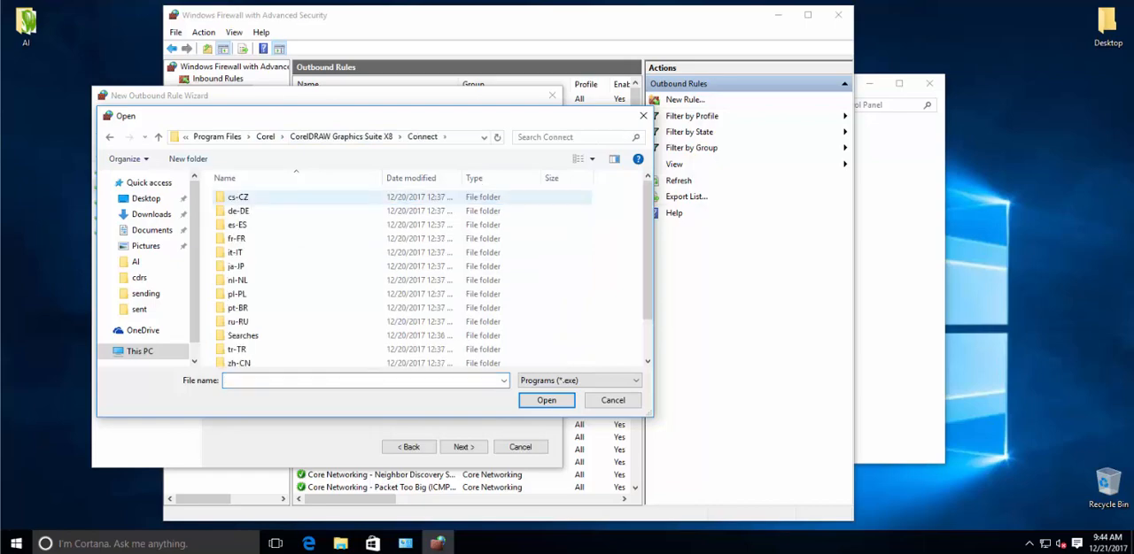
scroll(310, 347, "down", 2)
left_click(312, 359)
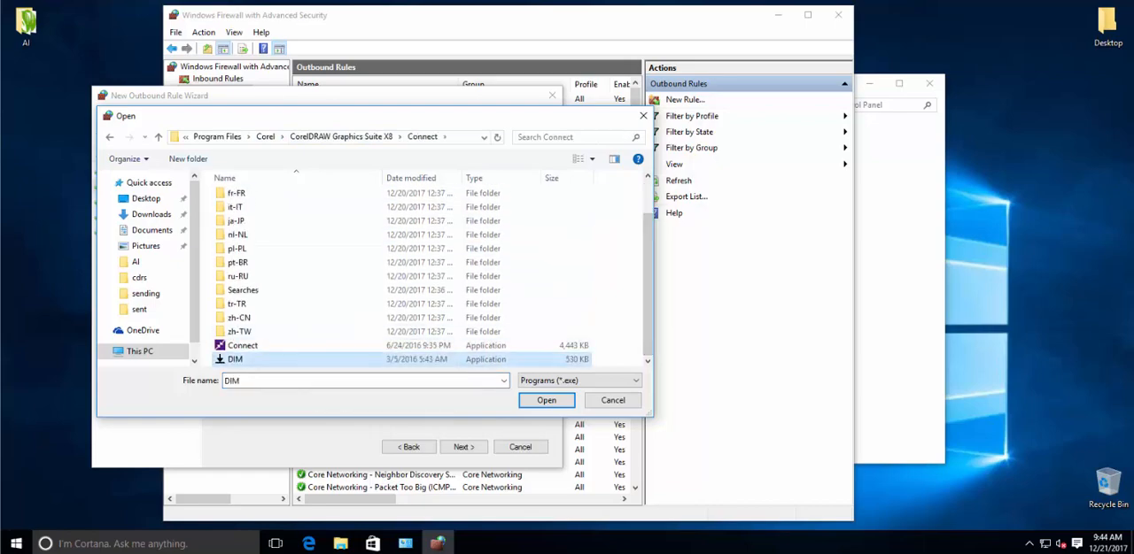
left_click(312, 346)
left_click(547, 400)
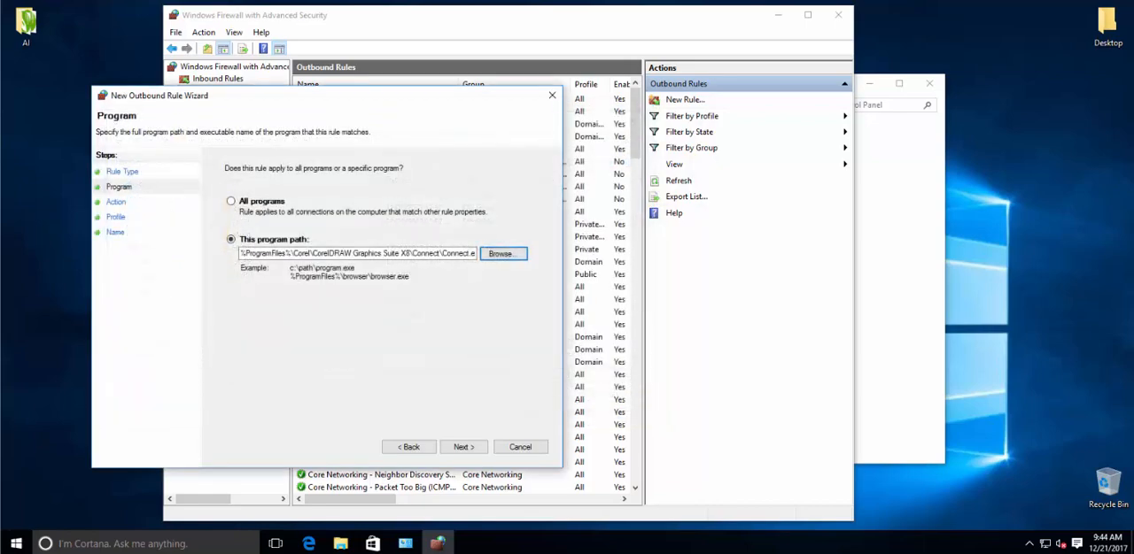
left_click(463, 446)
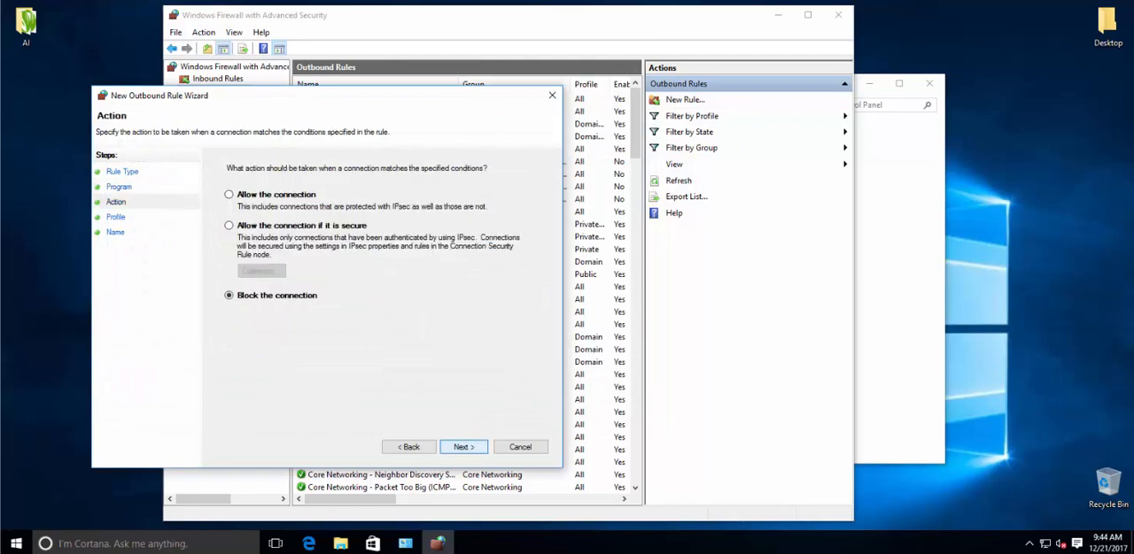
Step: Return to the Program page and browse for another executable, going up to the Program Files folder on drive C
left_click(408, 447)
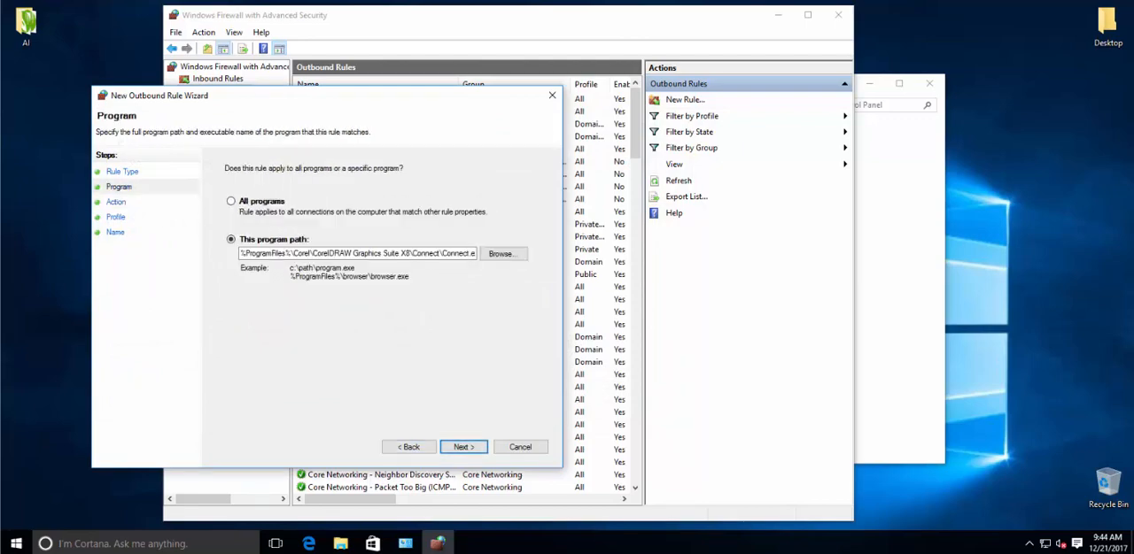
left_click(500, 254)
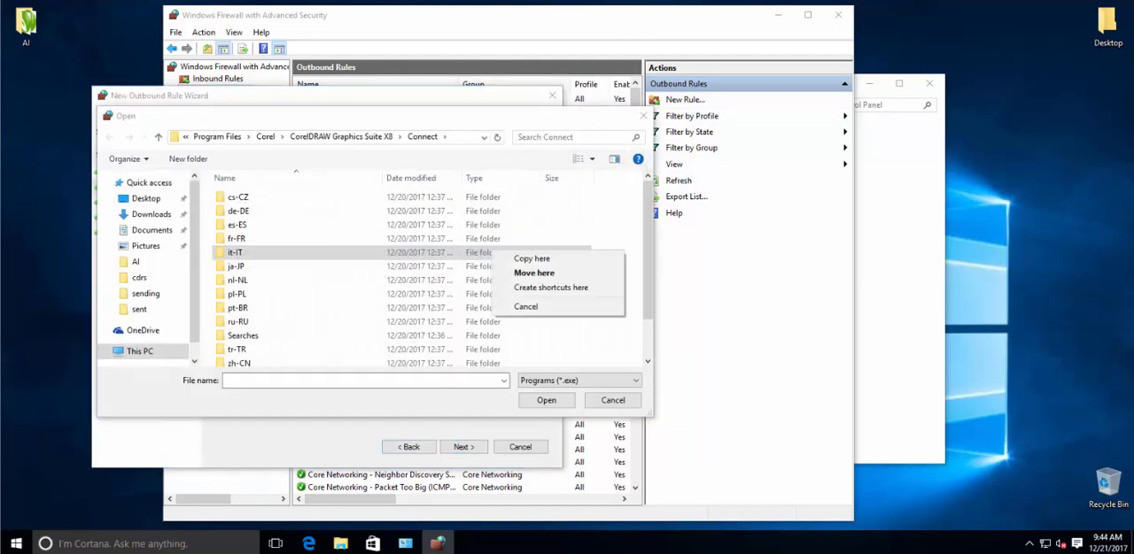
left_click(456, 211)
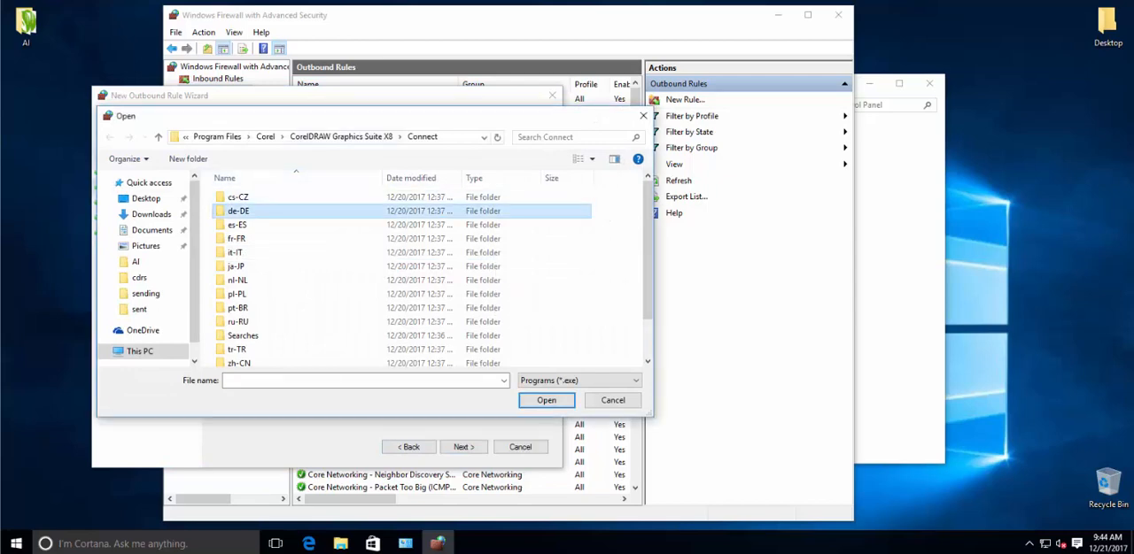
left_click(342, 136)
left_click(265, 137)
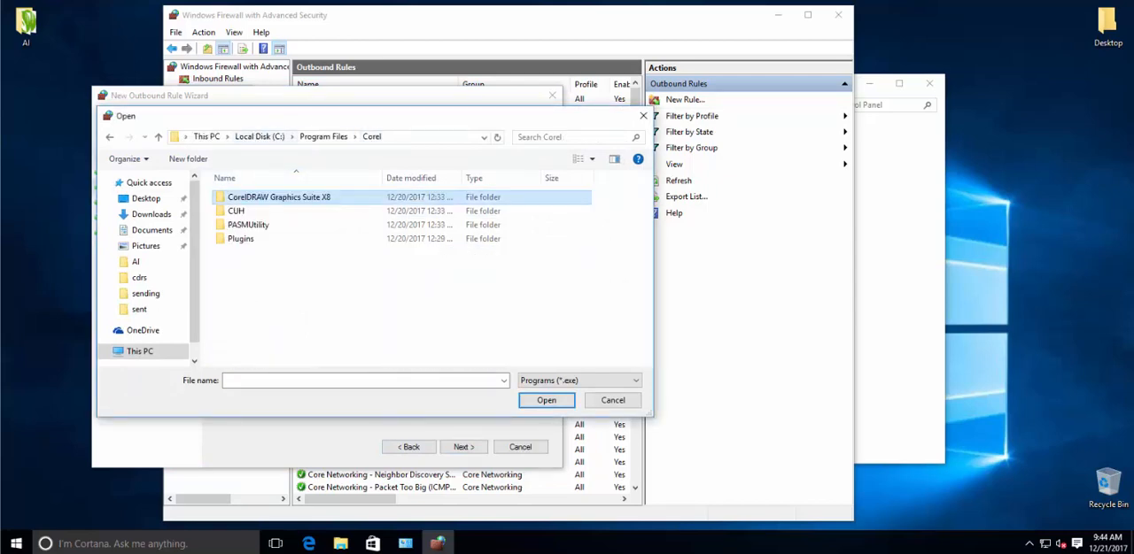
left_click(202, 136)
left_click(256, 240)
double_click(251, 211)
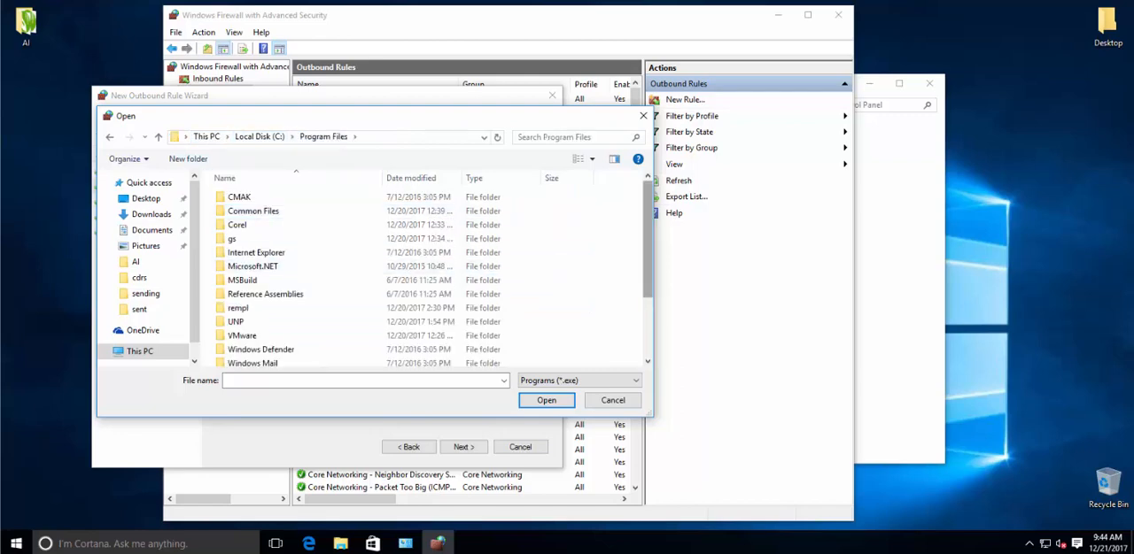
Step: Set the program path to VMwareHostOpen in VMware\VMware Tools and advance to the Action page
left_click_drag(648, 244, 648, 283)
double_click(243, 271)
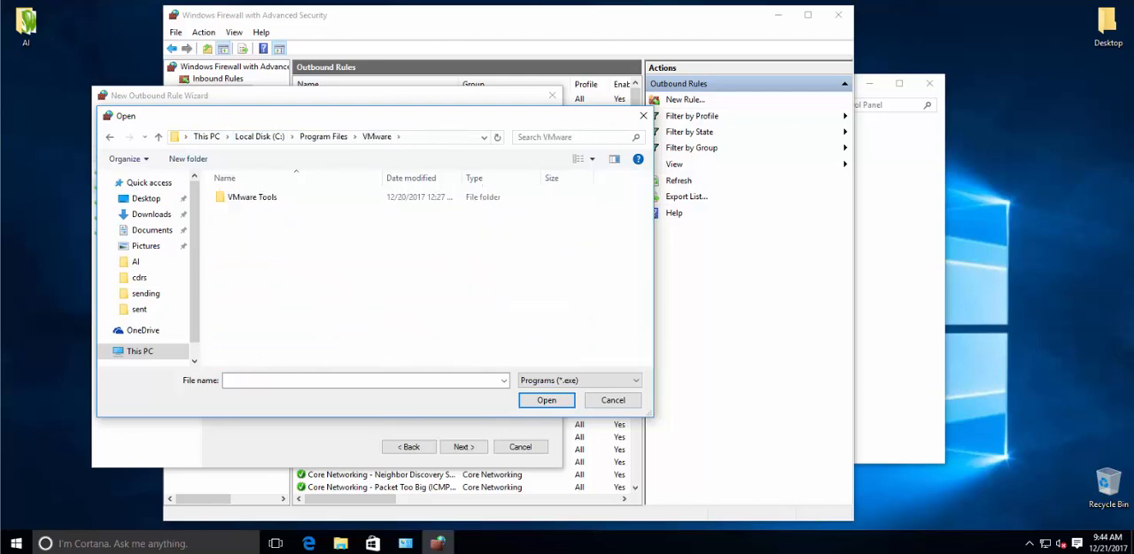
double_click(252, 197)
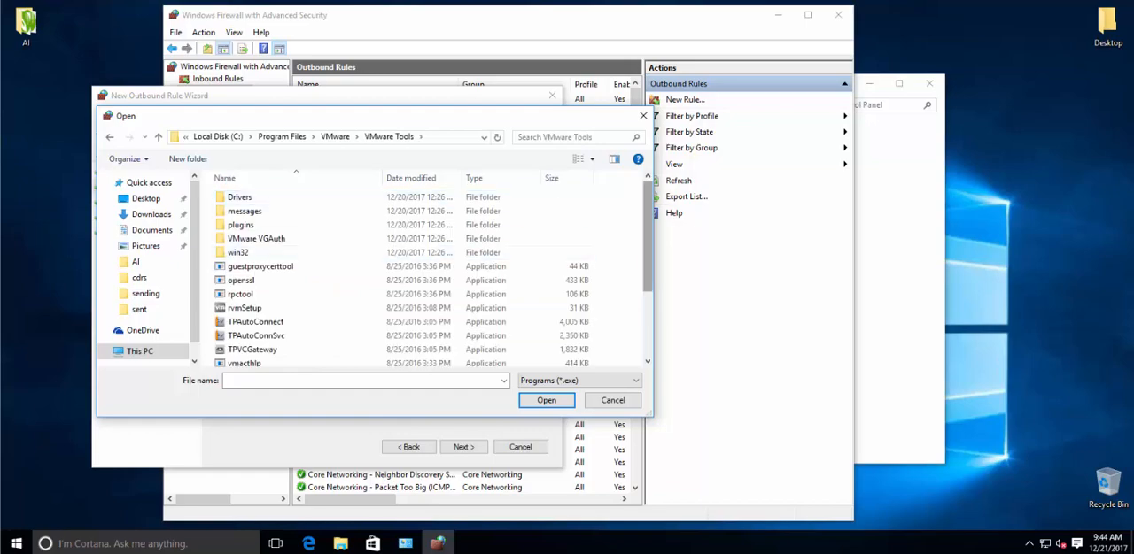
scroll(430, 274, "down", 3)
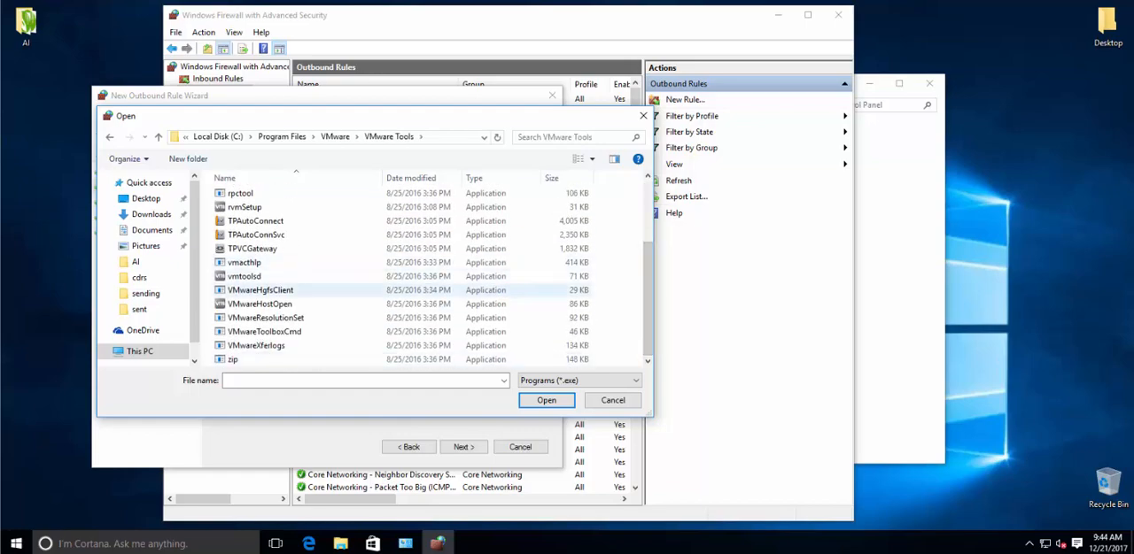
double_click(260, 304)
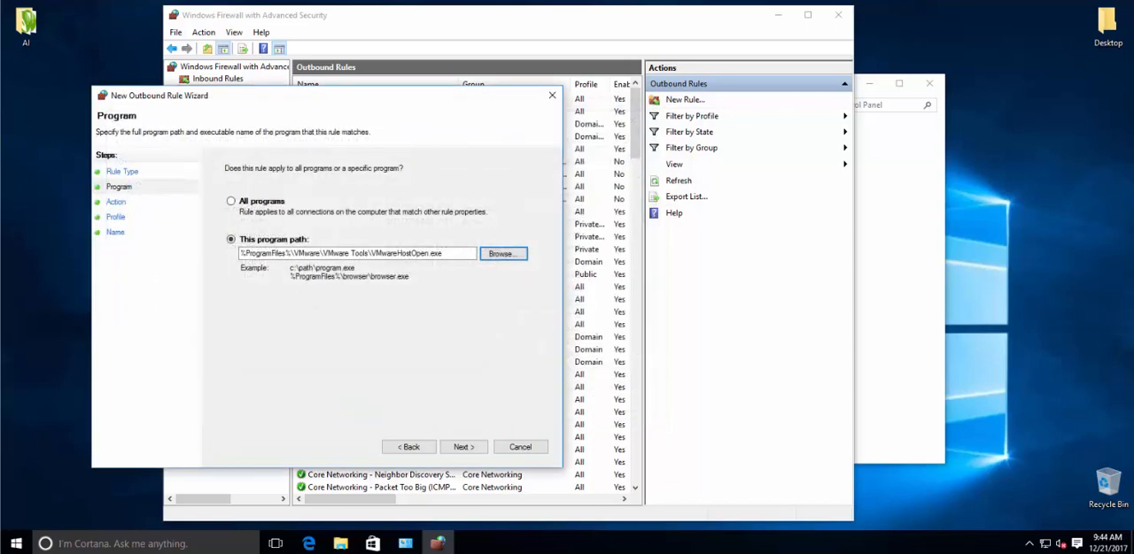
left_click(463, 447)
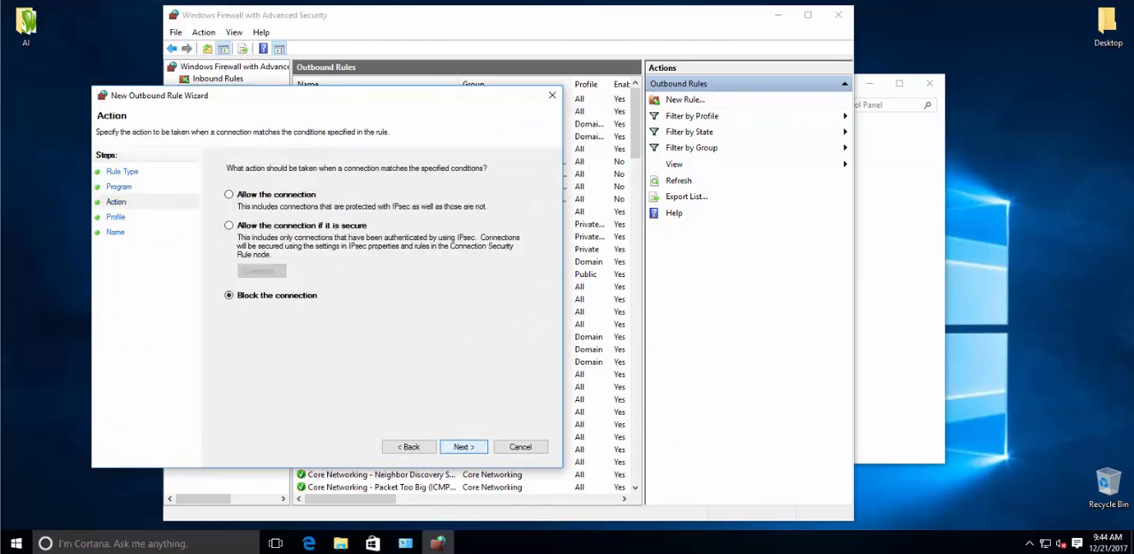
Step: Return to the Program page, change the path to CorelDRW in the CorelDRAW Graphics Suite X8 Programs folder, and advance to the Action page
left_click(409, 446)
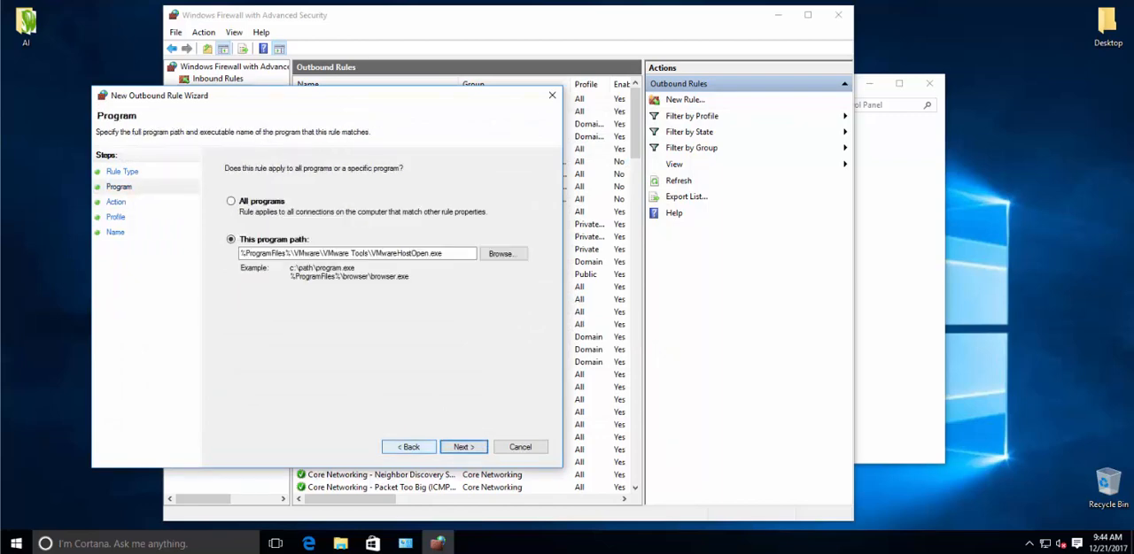
left_click(409, 446)
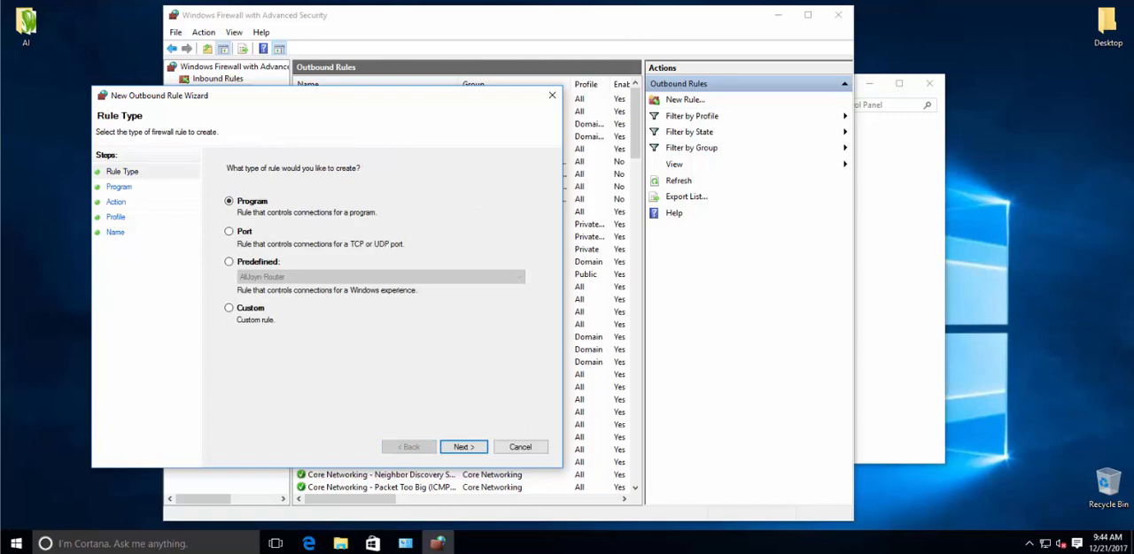
left_click(464, 446)
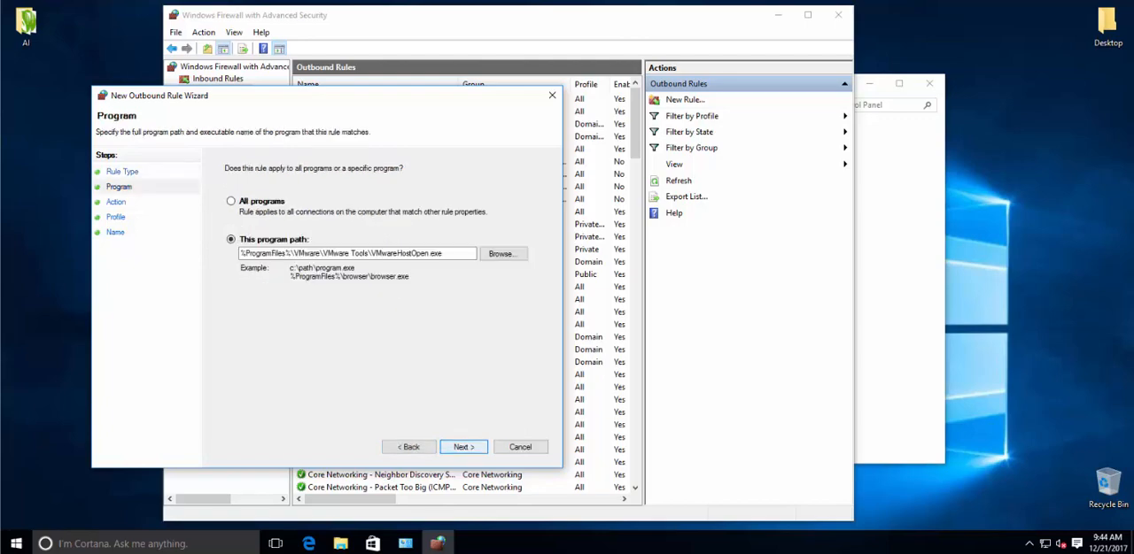
left_click(501, 254)
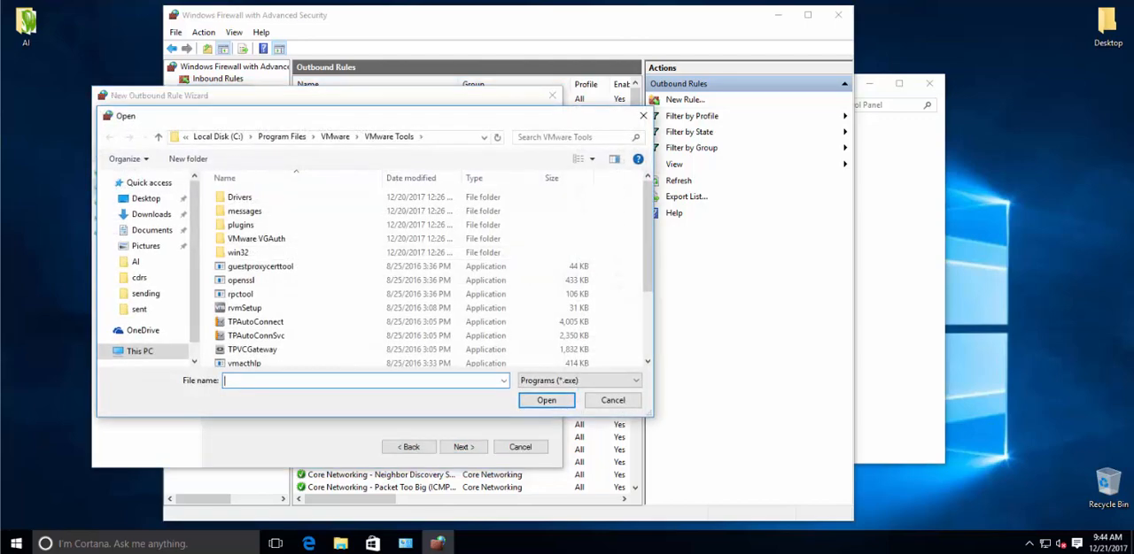
double_click(237, 225)
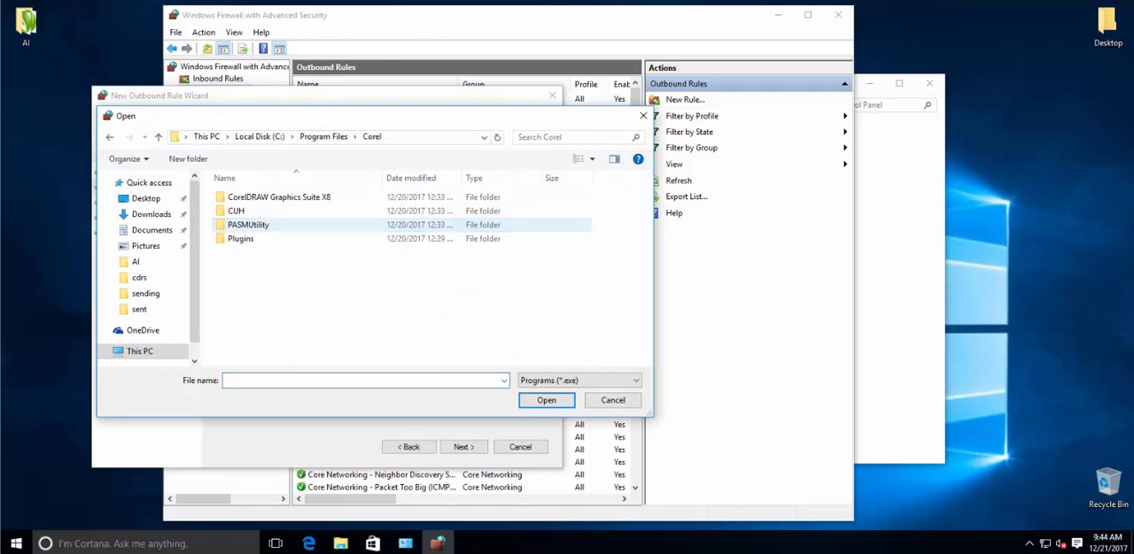
double_click(266, 196)
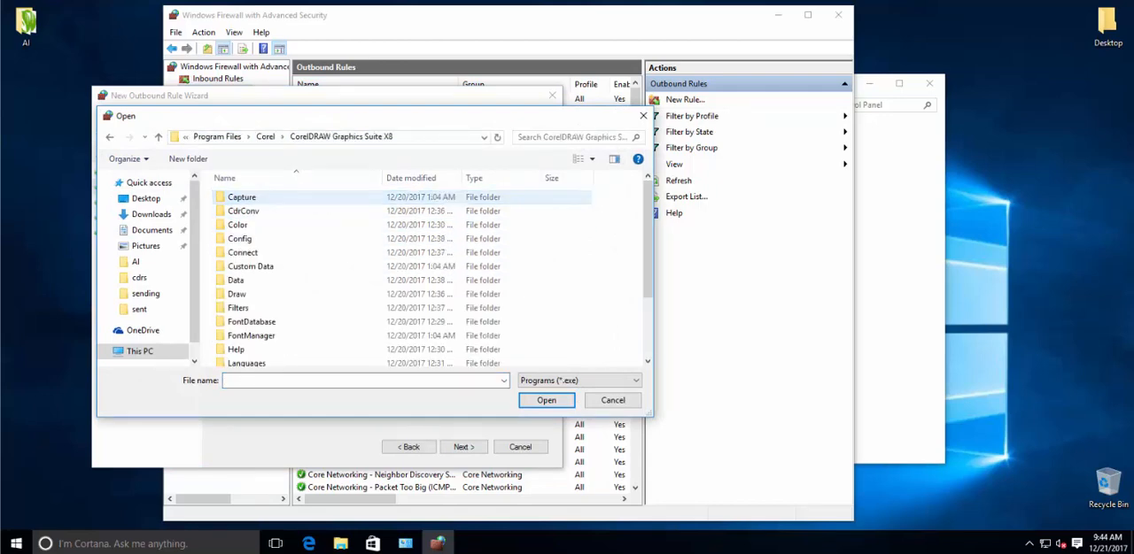
scroll(648, 248, "down", 2)
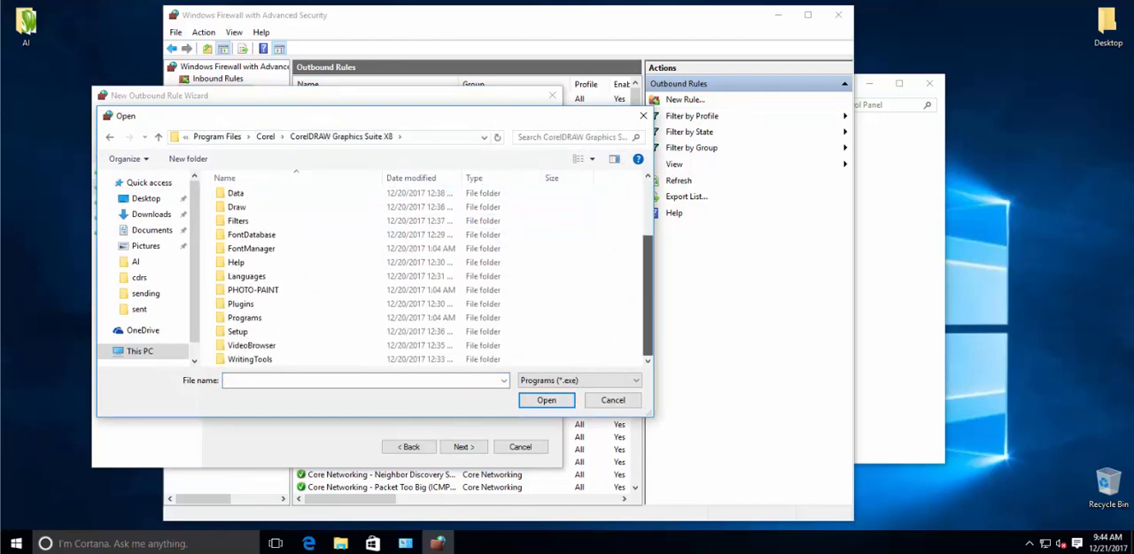
double_click(244, 317)
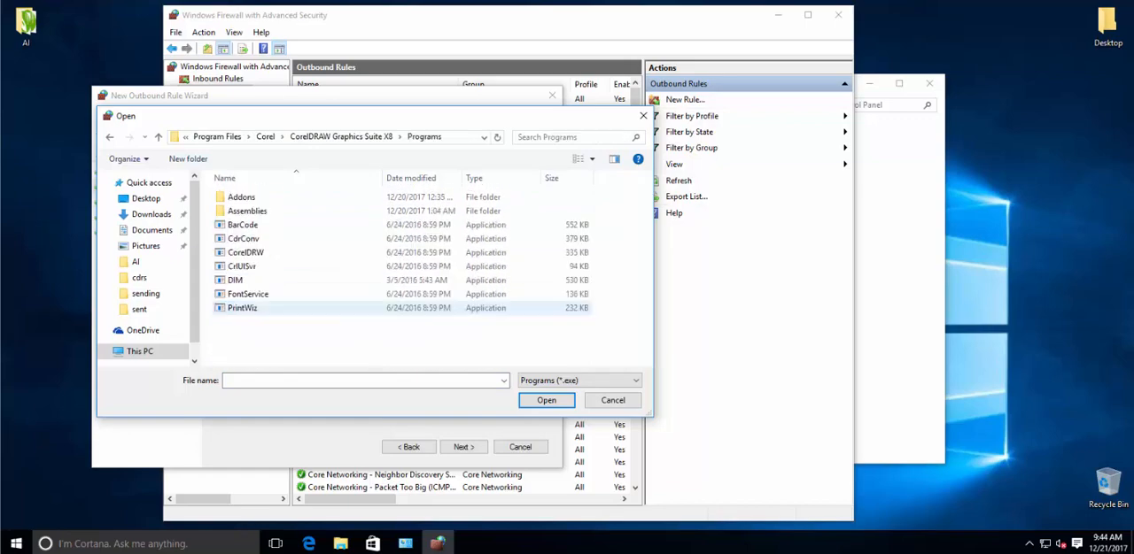
double_click(245, 252)
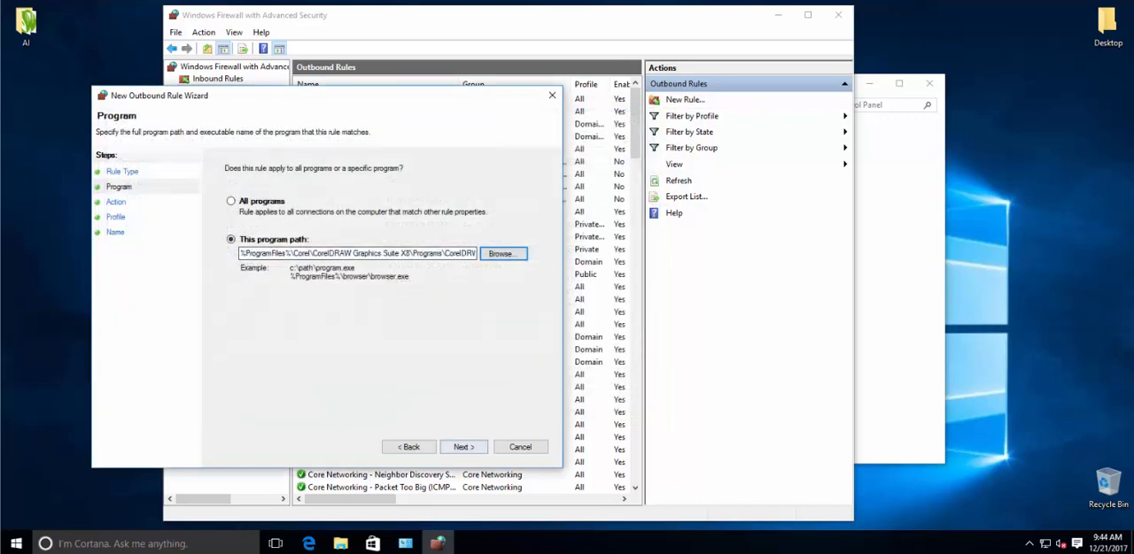
left_click(463, 447)
Step: Set the first rule's action to Block the connection and advance to the Profile page
left_click(229, 195)
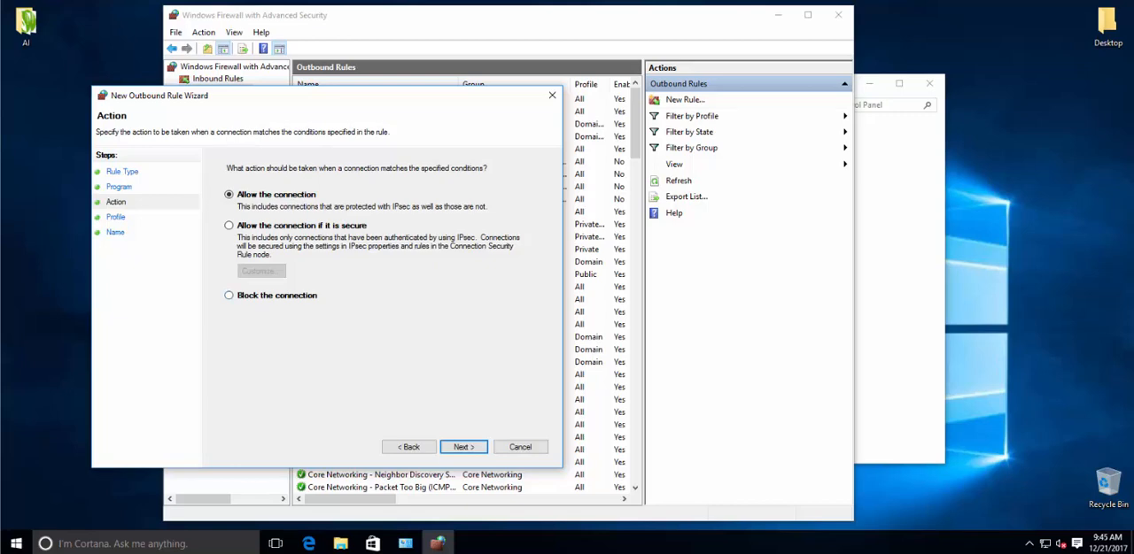
left_click(230, 296)
left_click(229, 195)
left_click(230, 295)
left_click(464, 447)
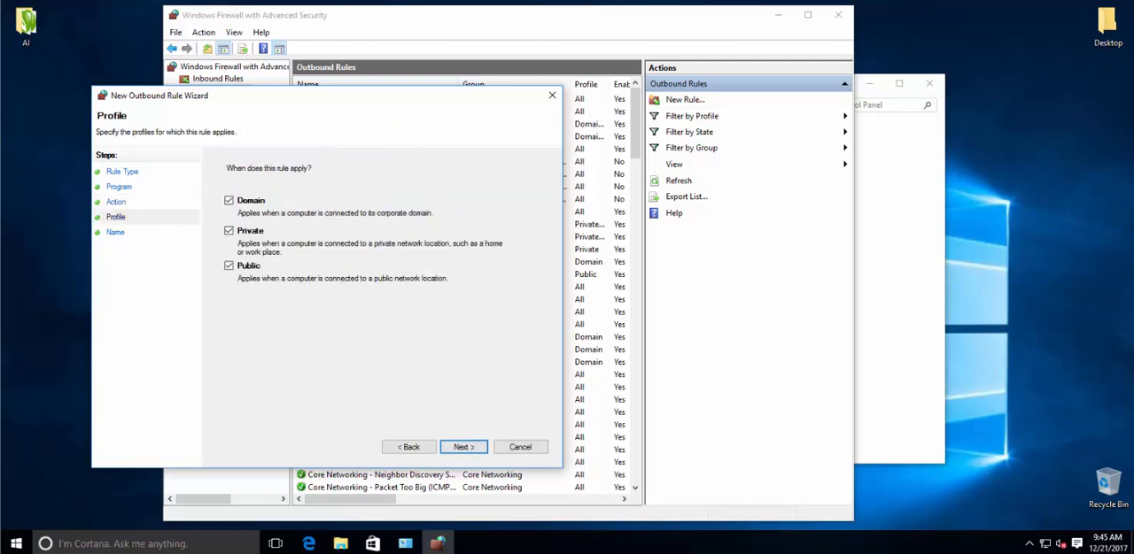
Step: Keep the Domain, Private and Public profiles, name the rule Corel1, and finish the wizard
left_click(463, 448)
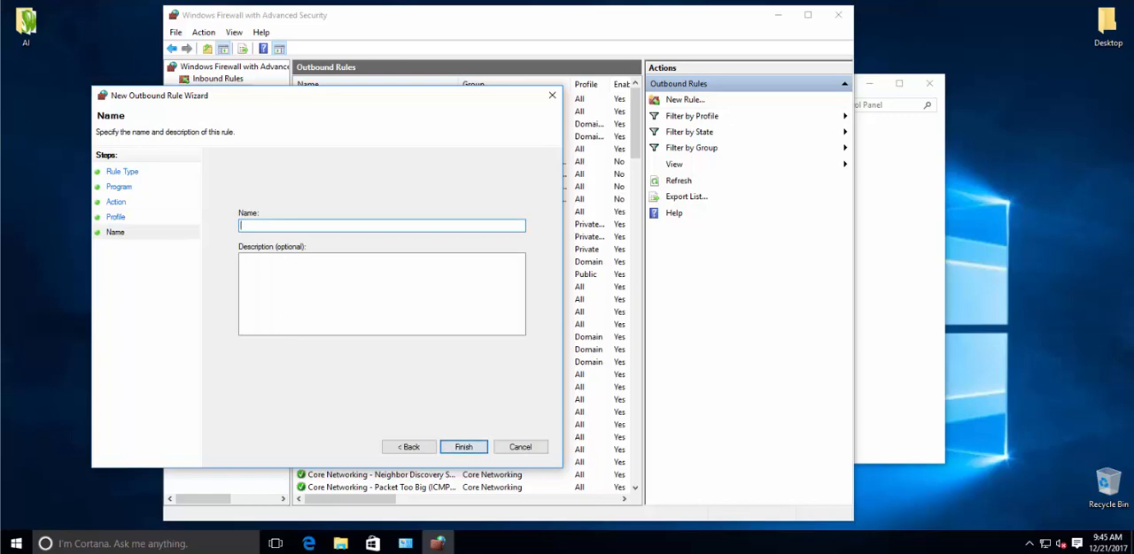
type("Corel1")
key("Return")
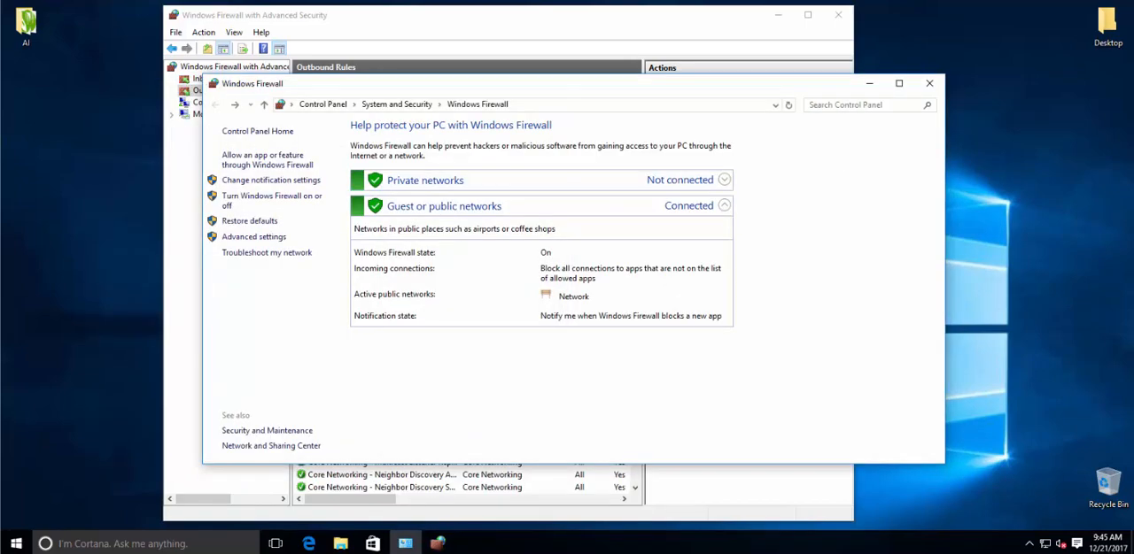
Step: Minimize the Windows Firewall Control Panel window and select Outbound Rules in the advanced firewall console
left_click(869, 83)
right_click(220, 77)
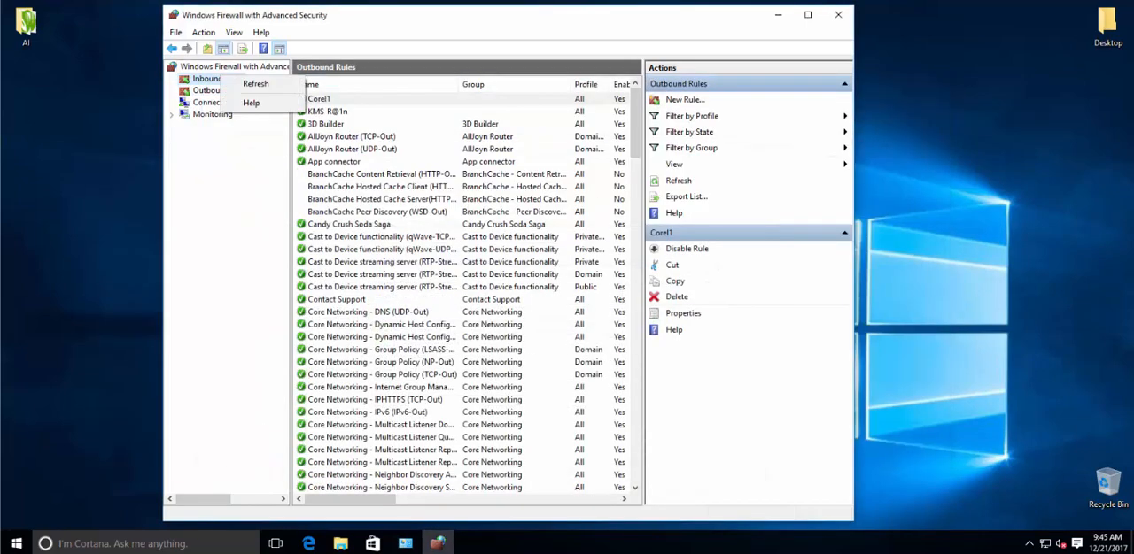
left_click(210, 90)
right_click(210, 91)
left_click(248, 98)
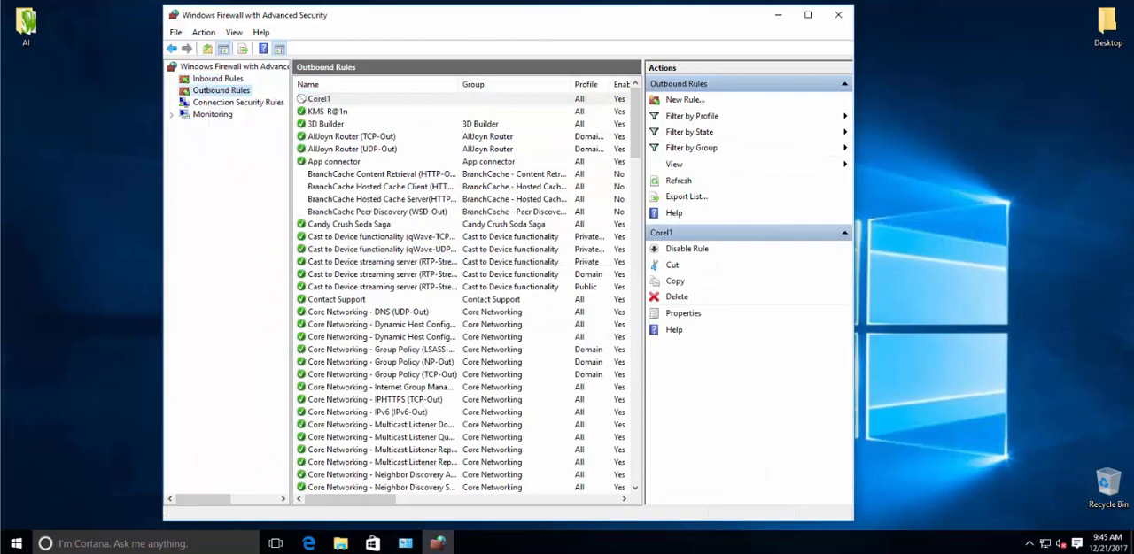
Step: Start a new outbound program rule for CrlUISvr in the Programs folder and advance to the Action page
left_click(319, 99)
right_click(224, 89)
left_click(263, 95)
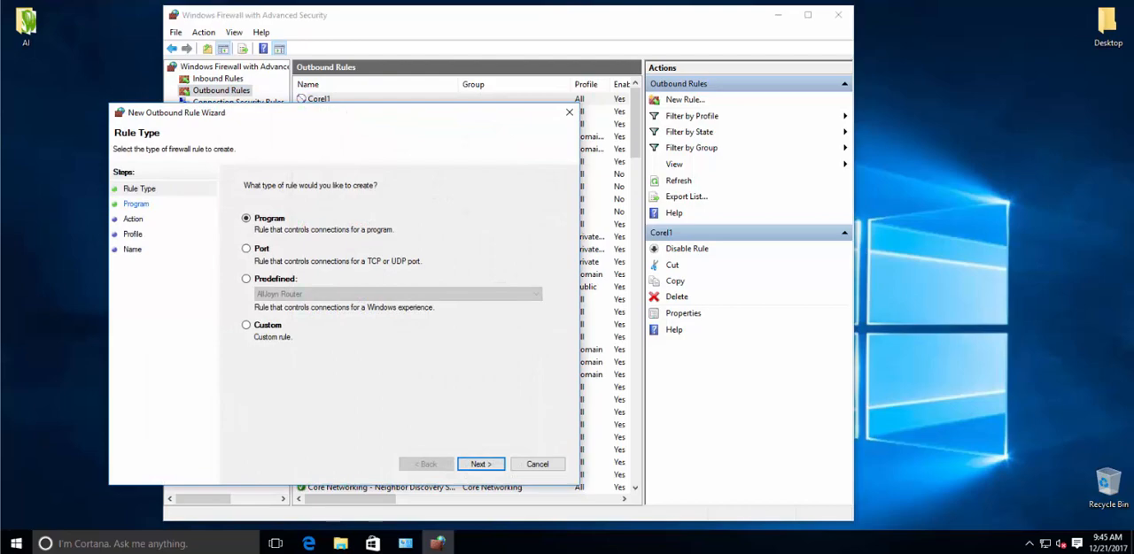
left_click(481, 465)
left_click(521, 271)
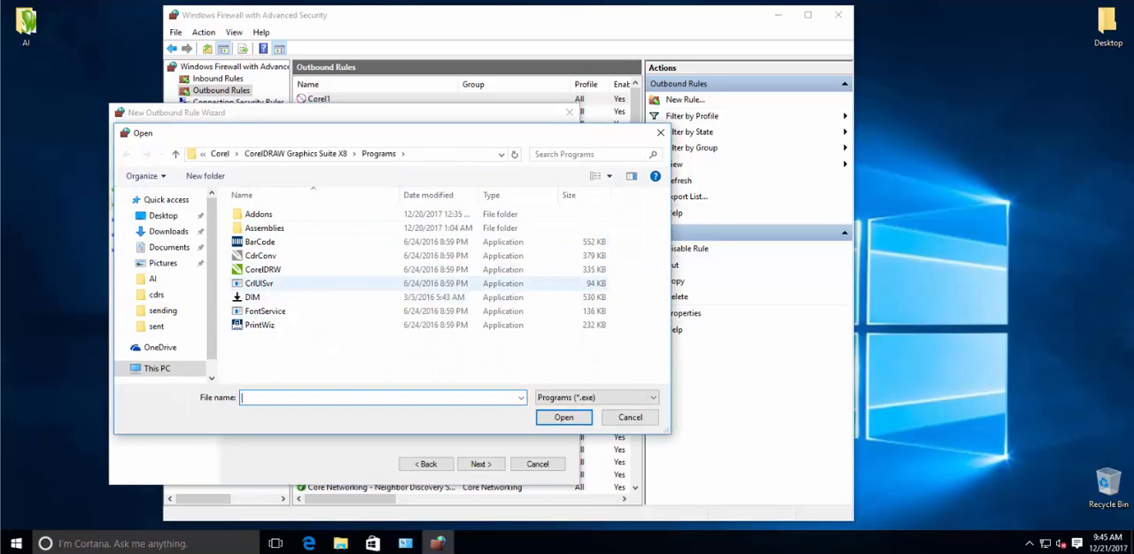
double_click(259, 284)
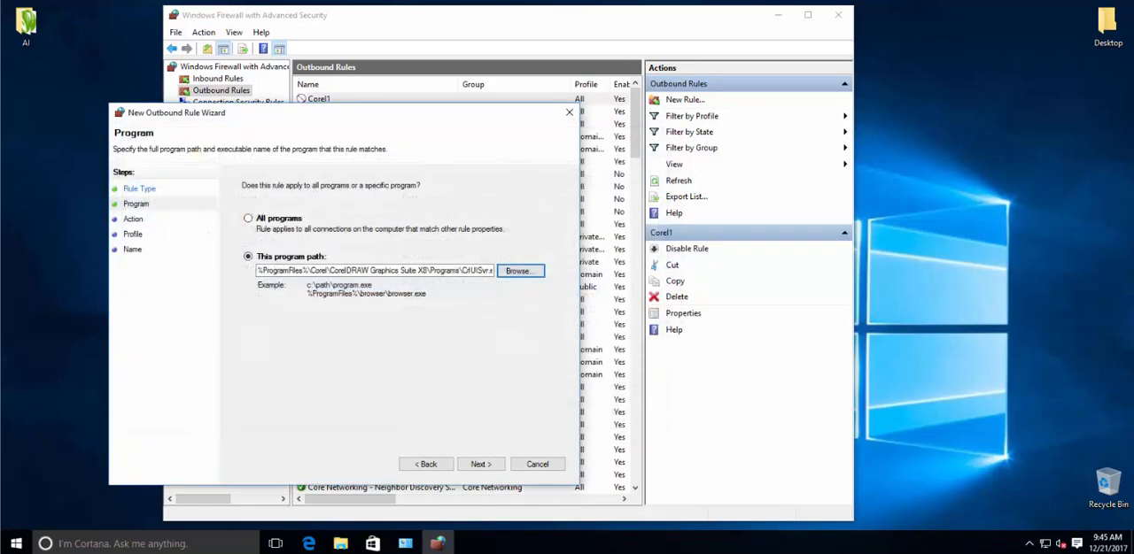
key("Return")
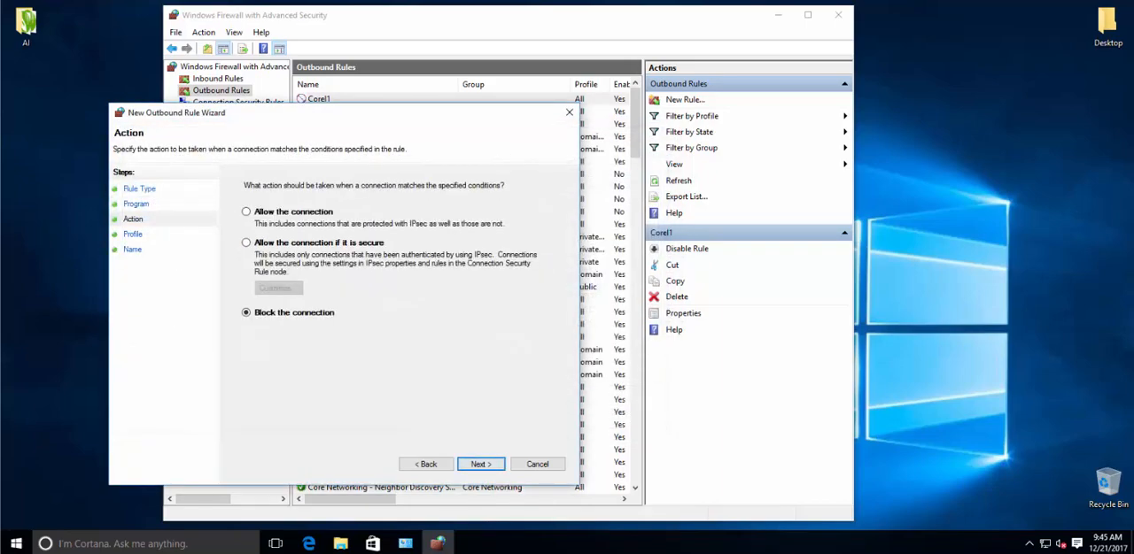
Step: Set the CrlUISvr rule's action to Block the connection and advance to the Profile page
left_click(246, 212)
left_click(246, 313)
left_click(480, 464)
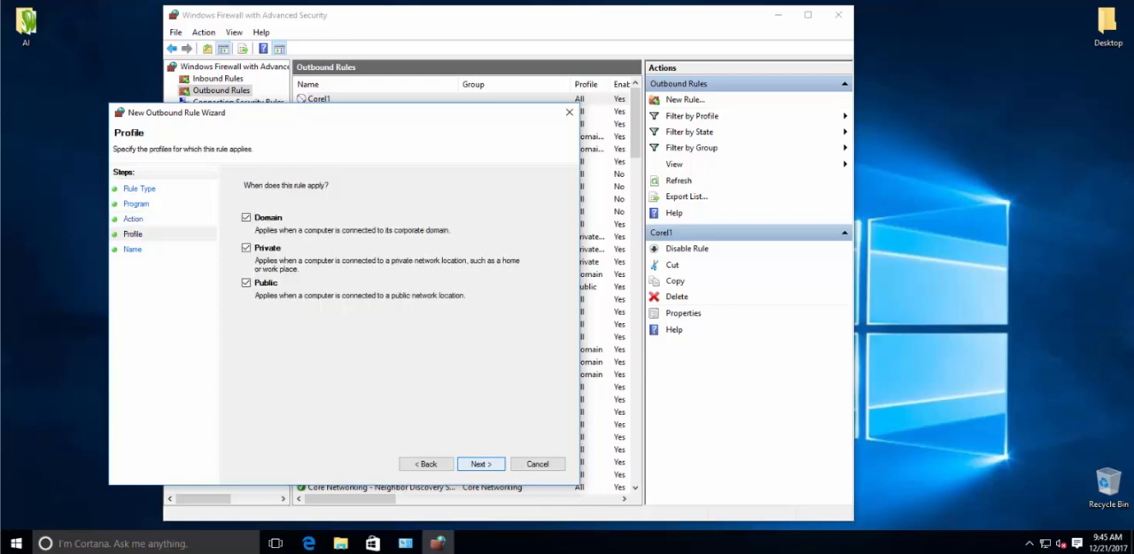
Step: Keep all three network profiles, name the rule Corel2, and finish creating it
key("Return")
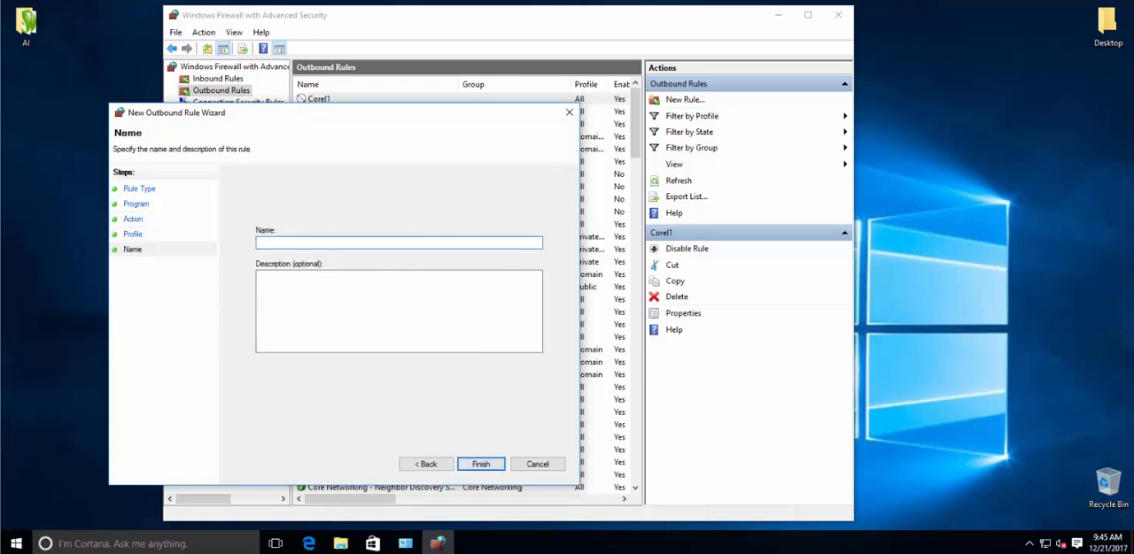
type("Corel2")
key("Return")
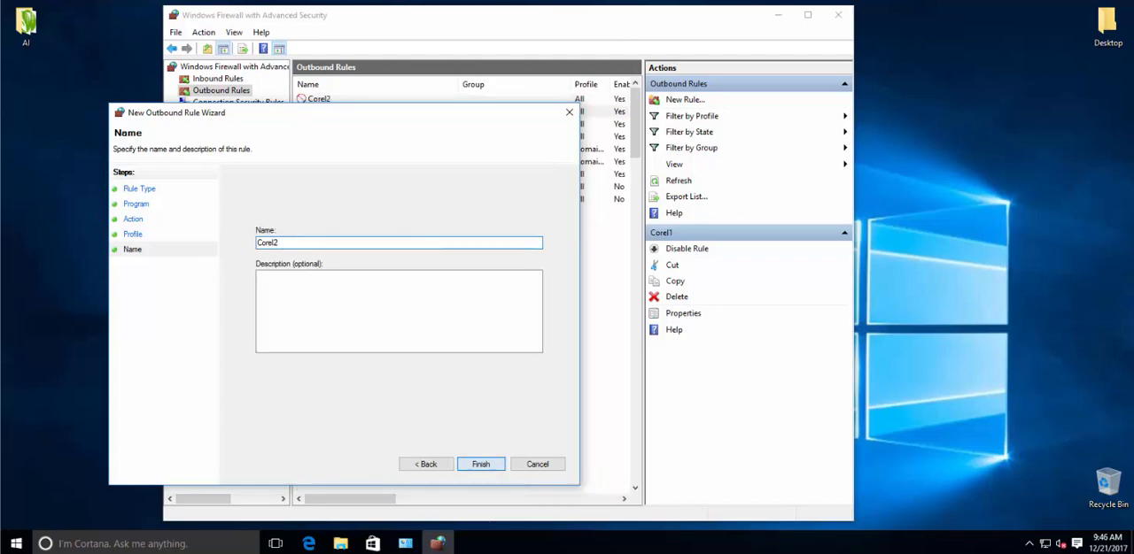
right_click(207, 81)
right_click(192, 87)
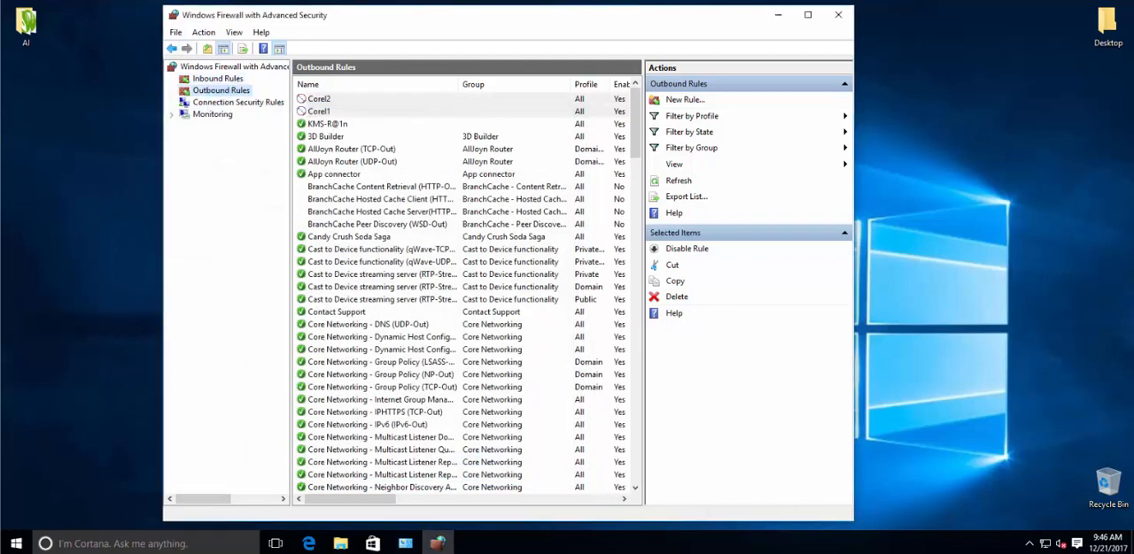
left_click(232, 96)
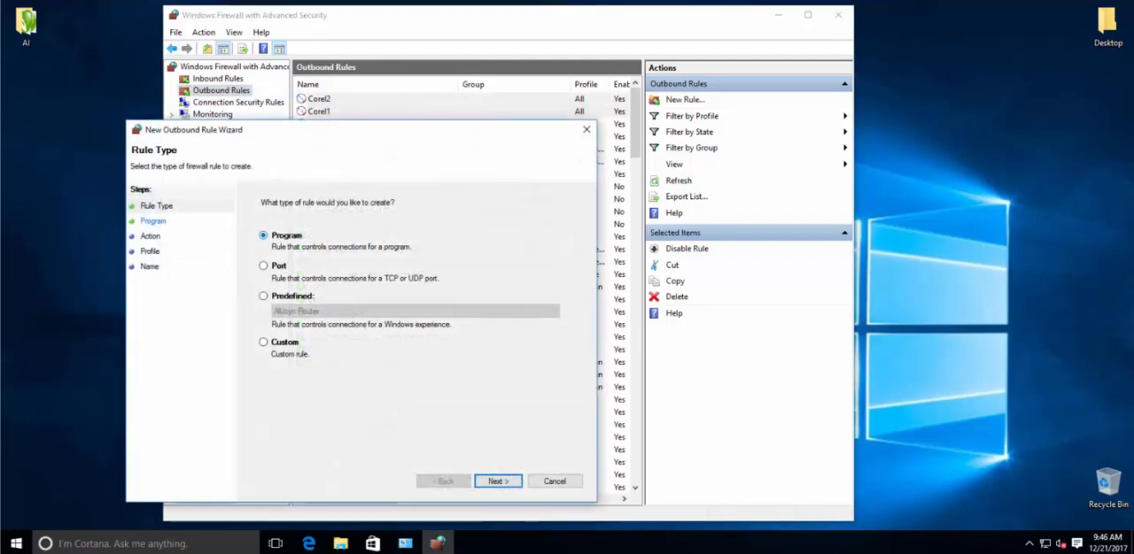
left_click(497, 481)
left_click(538, 288)
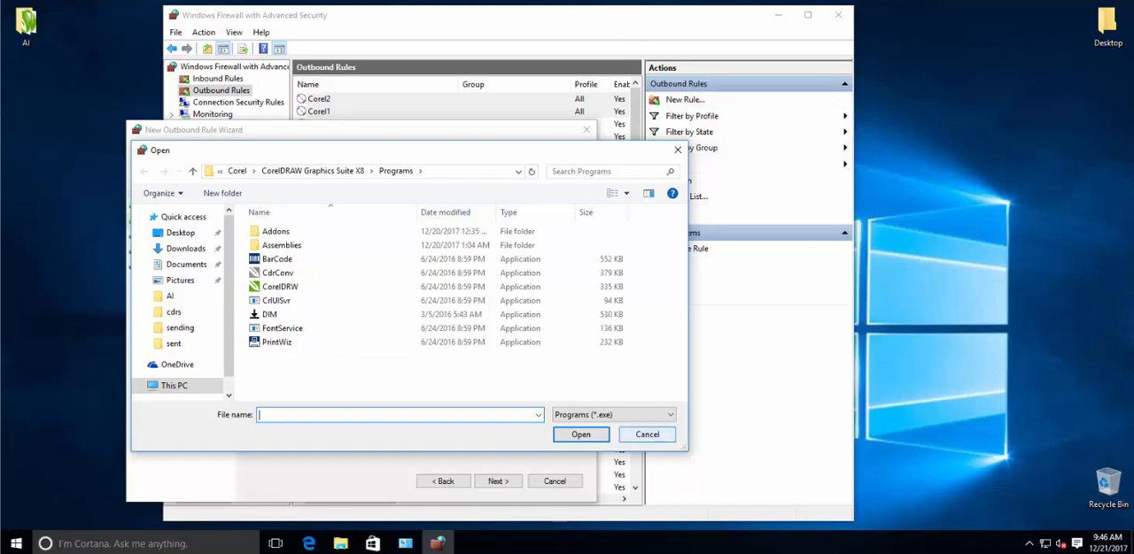
left_click(647, 435)
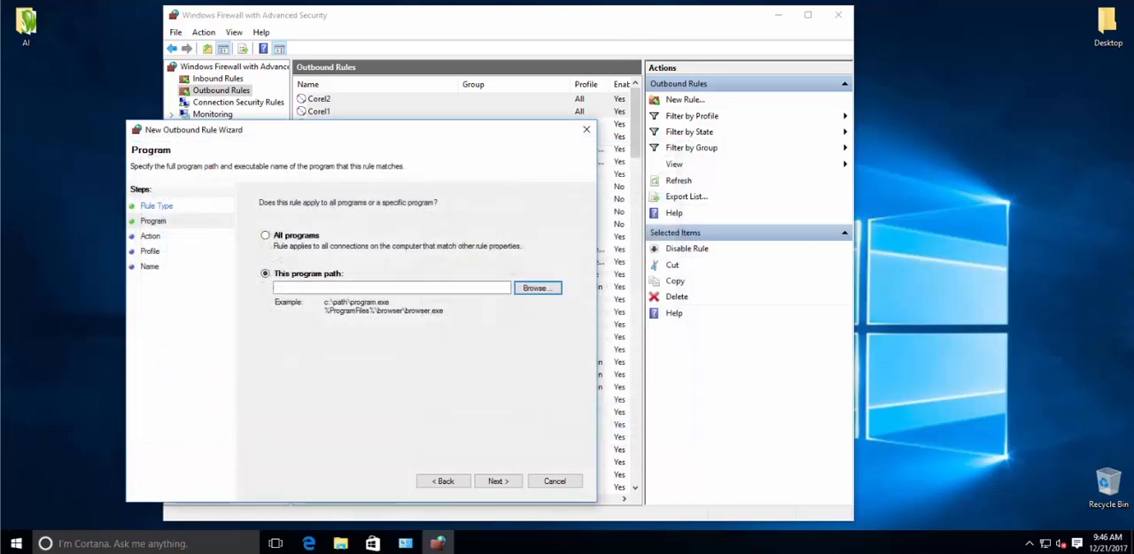
left_click(554, 482)
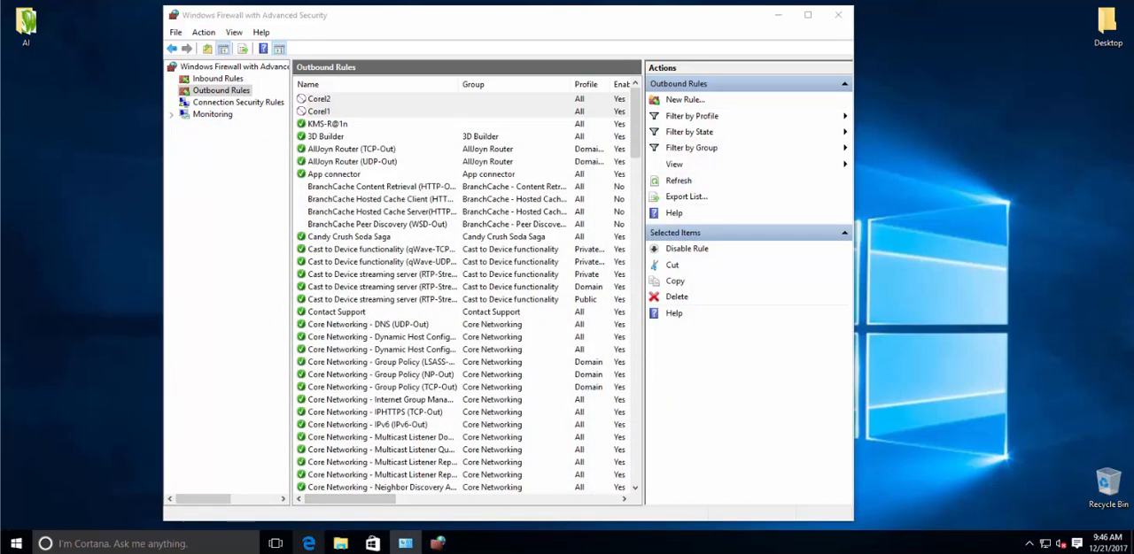
Step: Bring the Windows Firewall Control Panel window back to the front
left_click(437, 543)
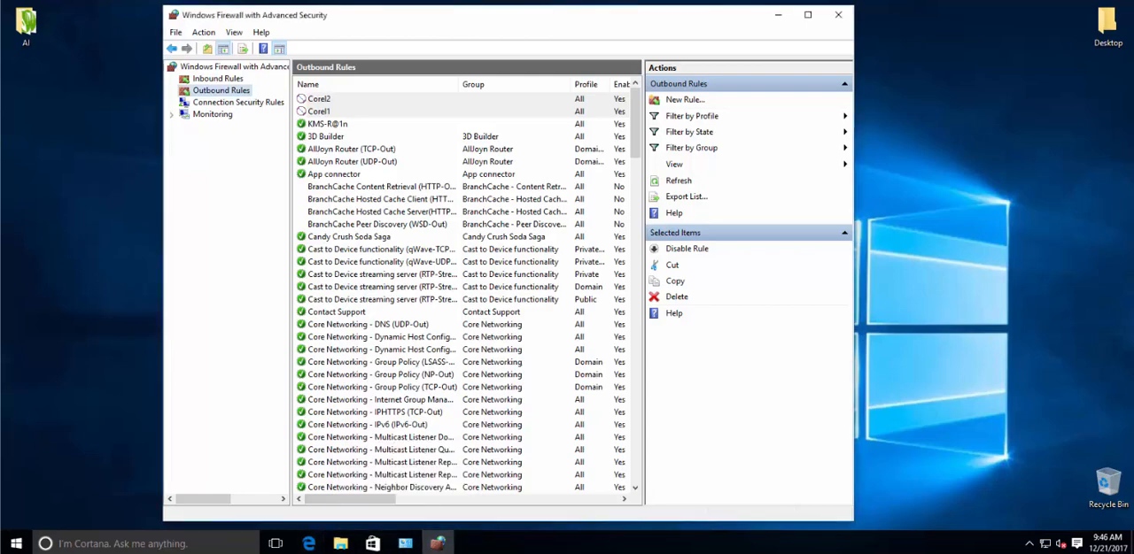
left_click(405, 543)
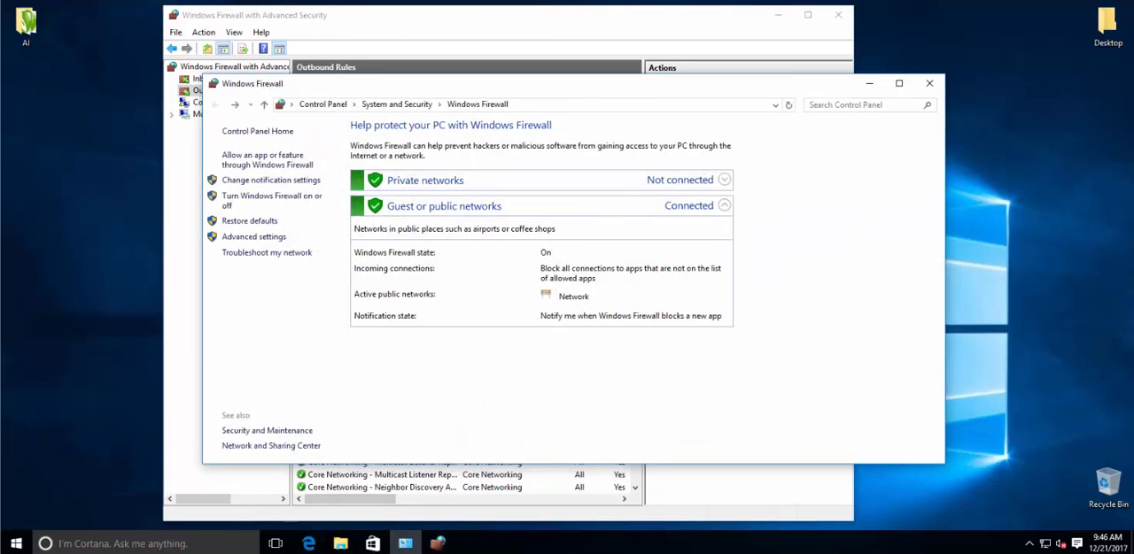